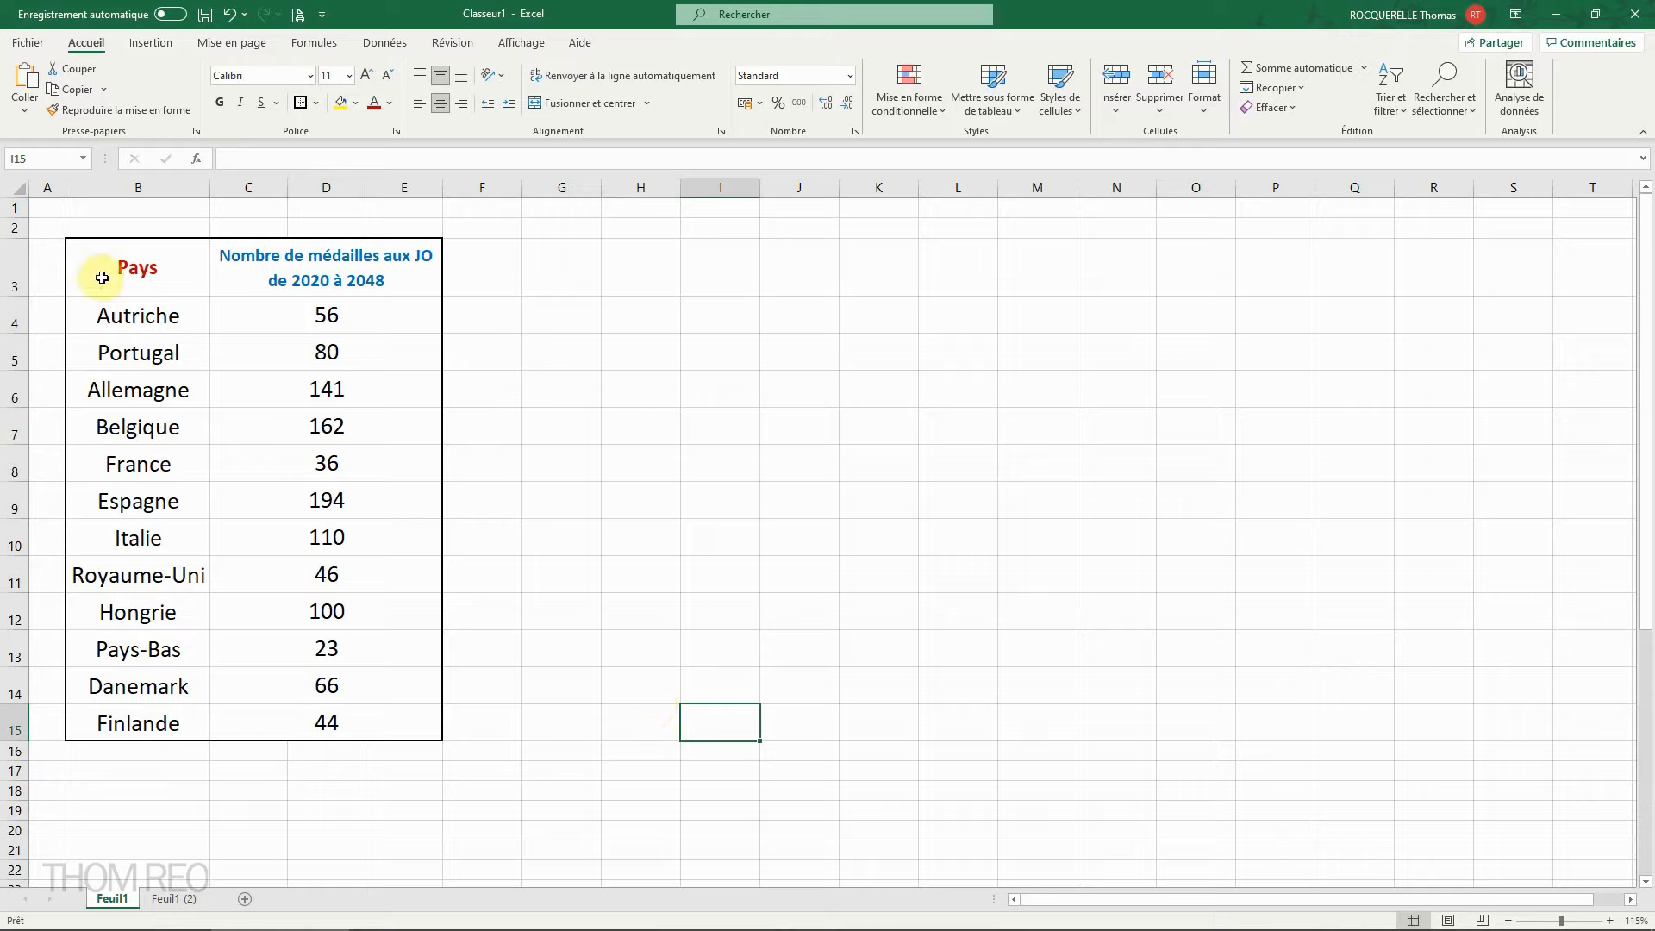
# Step: Insert a filled map chart from the country and medal table in B3:E15 and enlarge it beside the table
pyautogui.moveTo(102, 278); pyautogui.dragTo(328, 724)
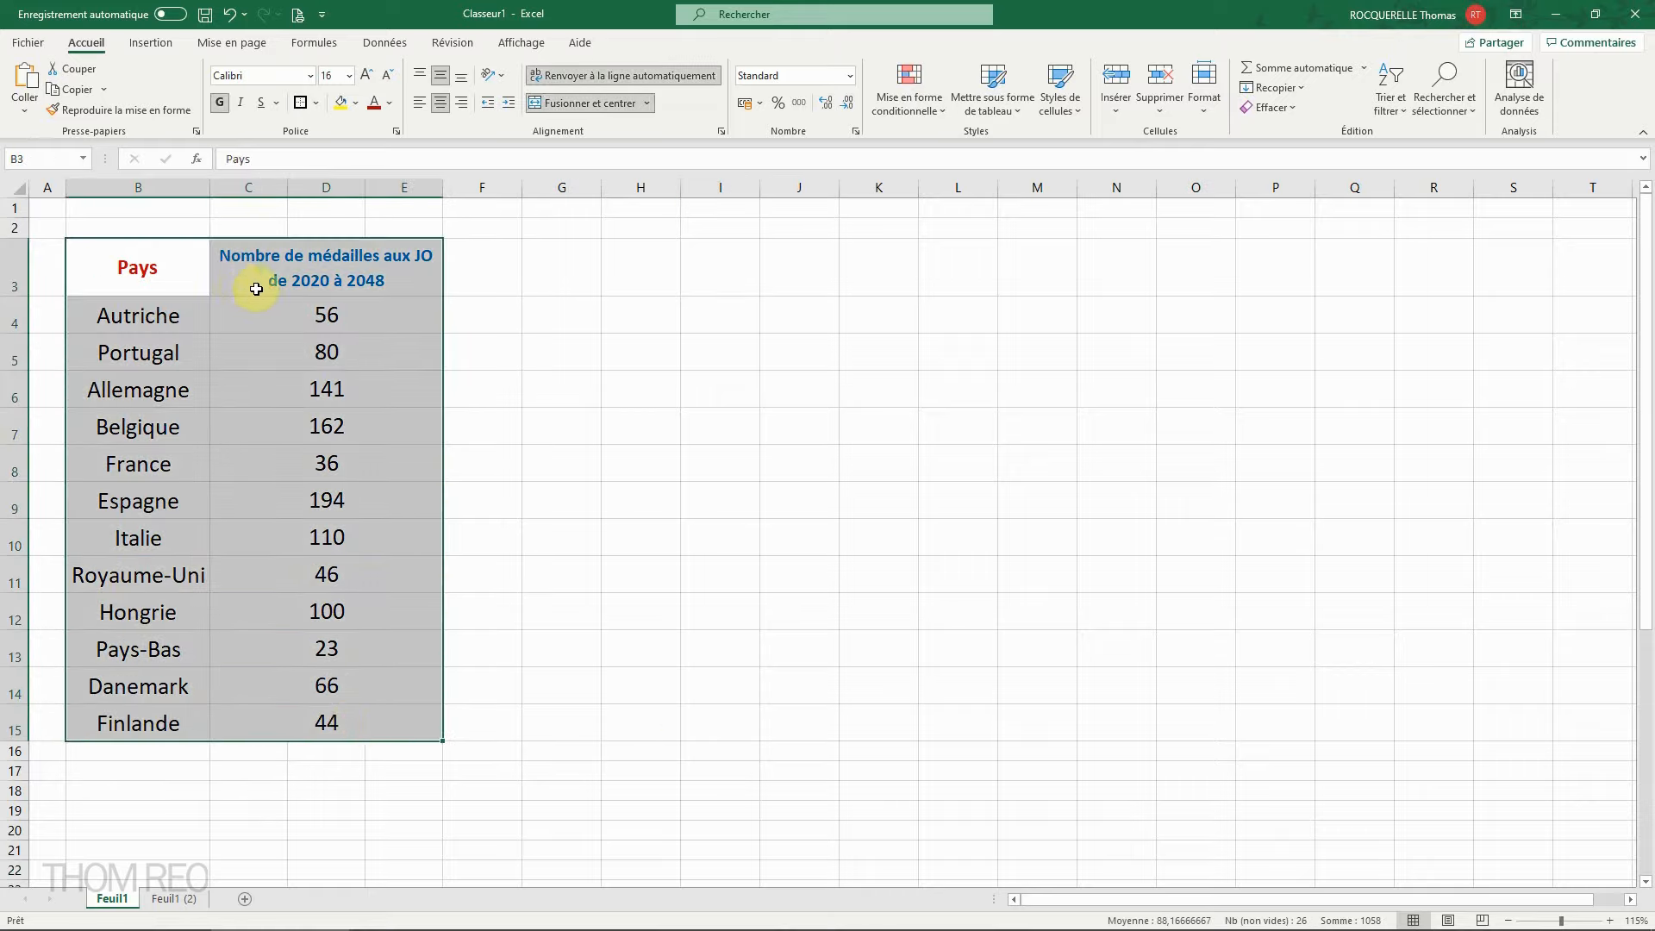
pyautogui.click(151, 45)
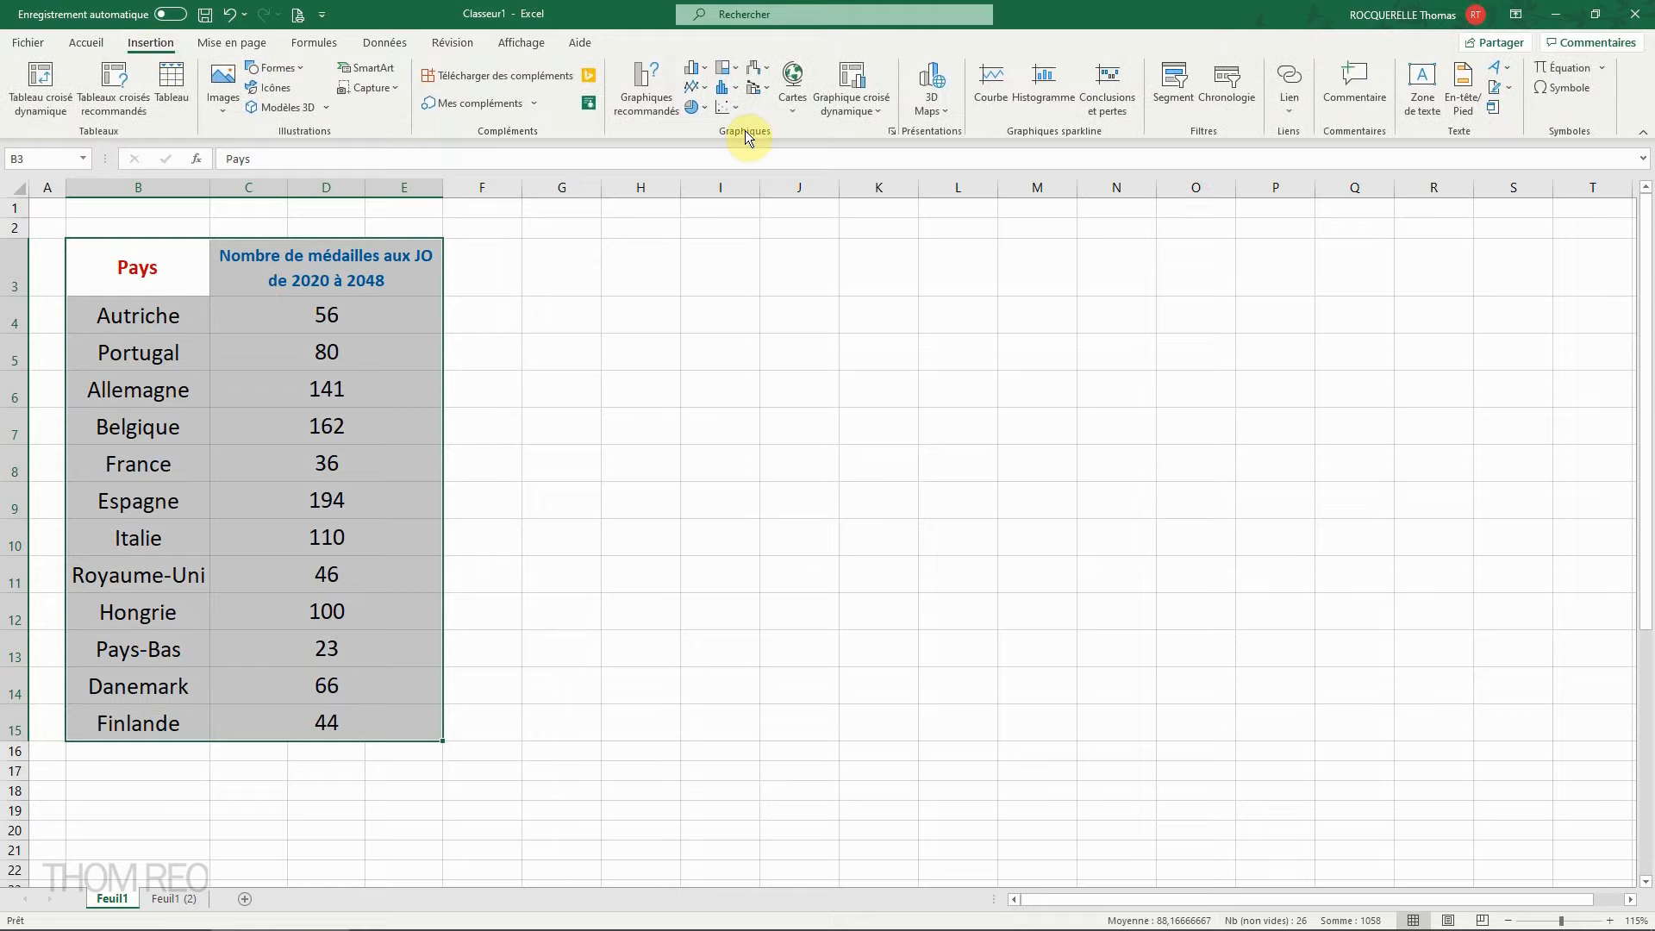
pyautogui.click(785, 100)
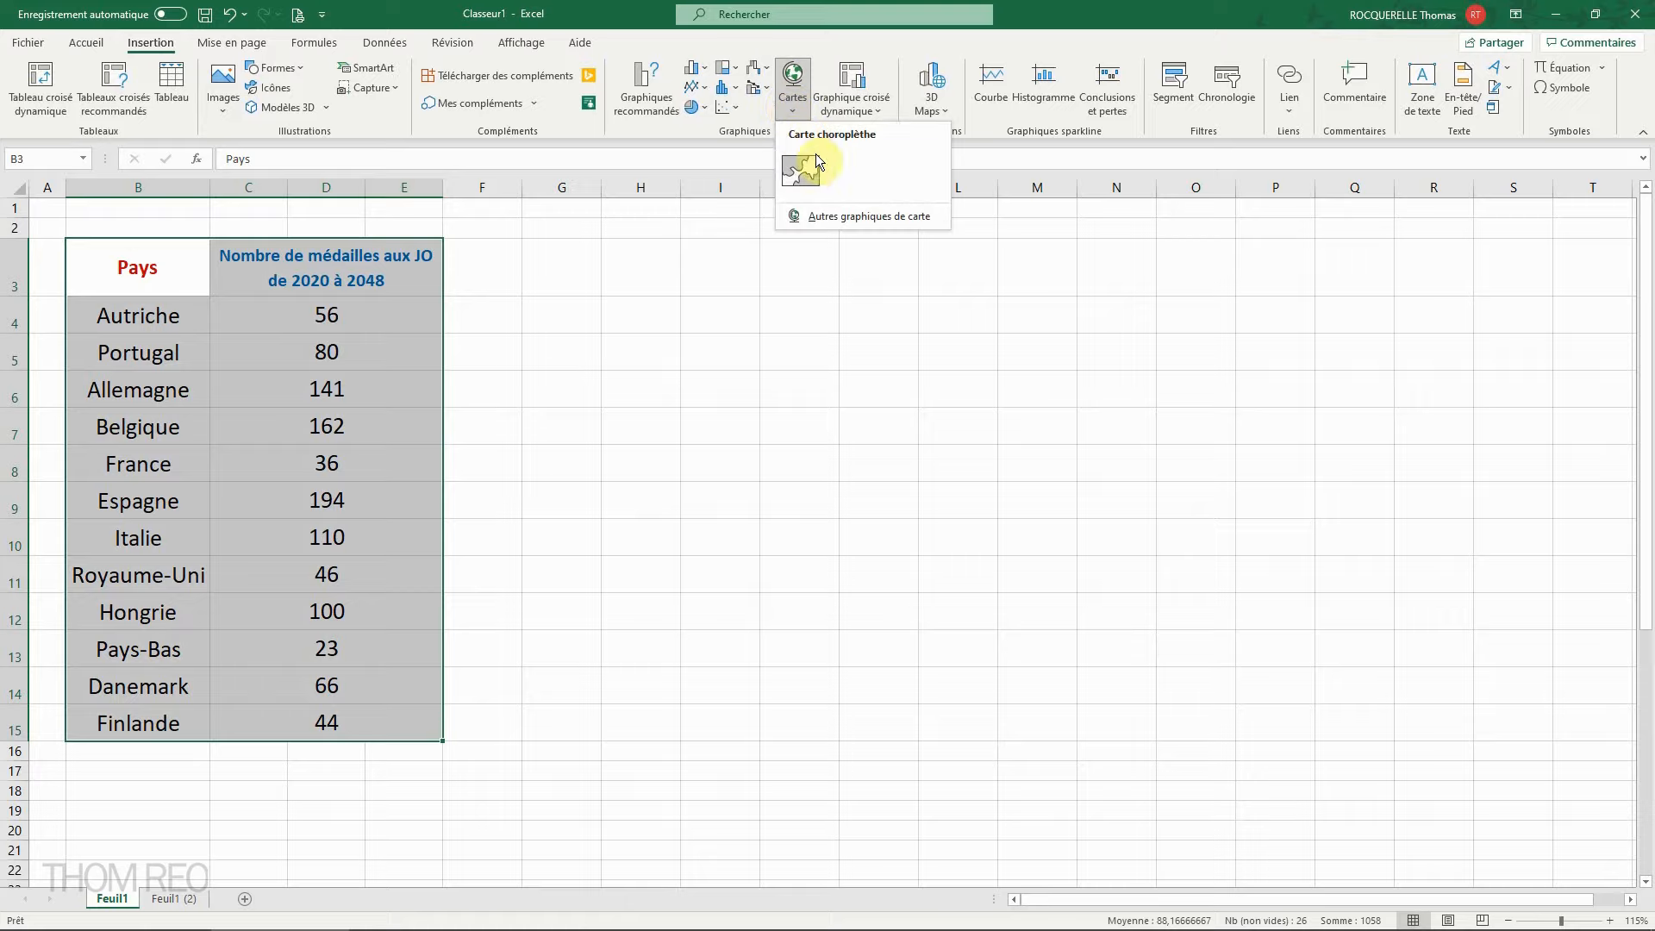
pyautogui.click(799, 174)
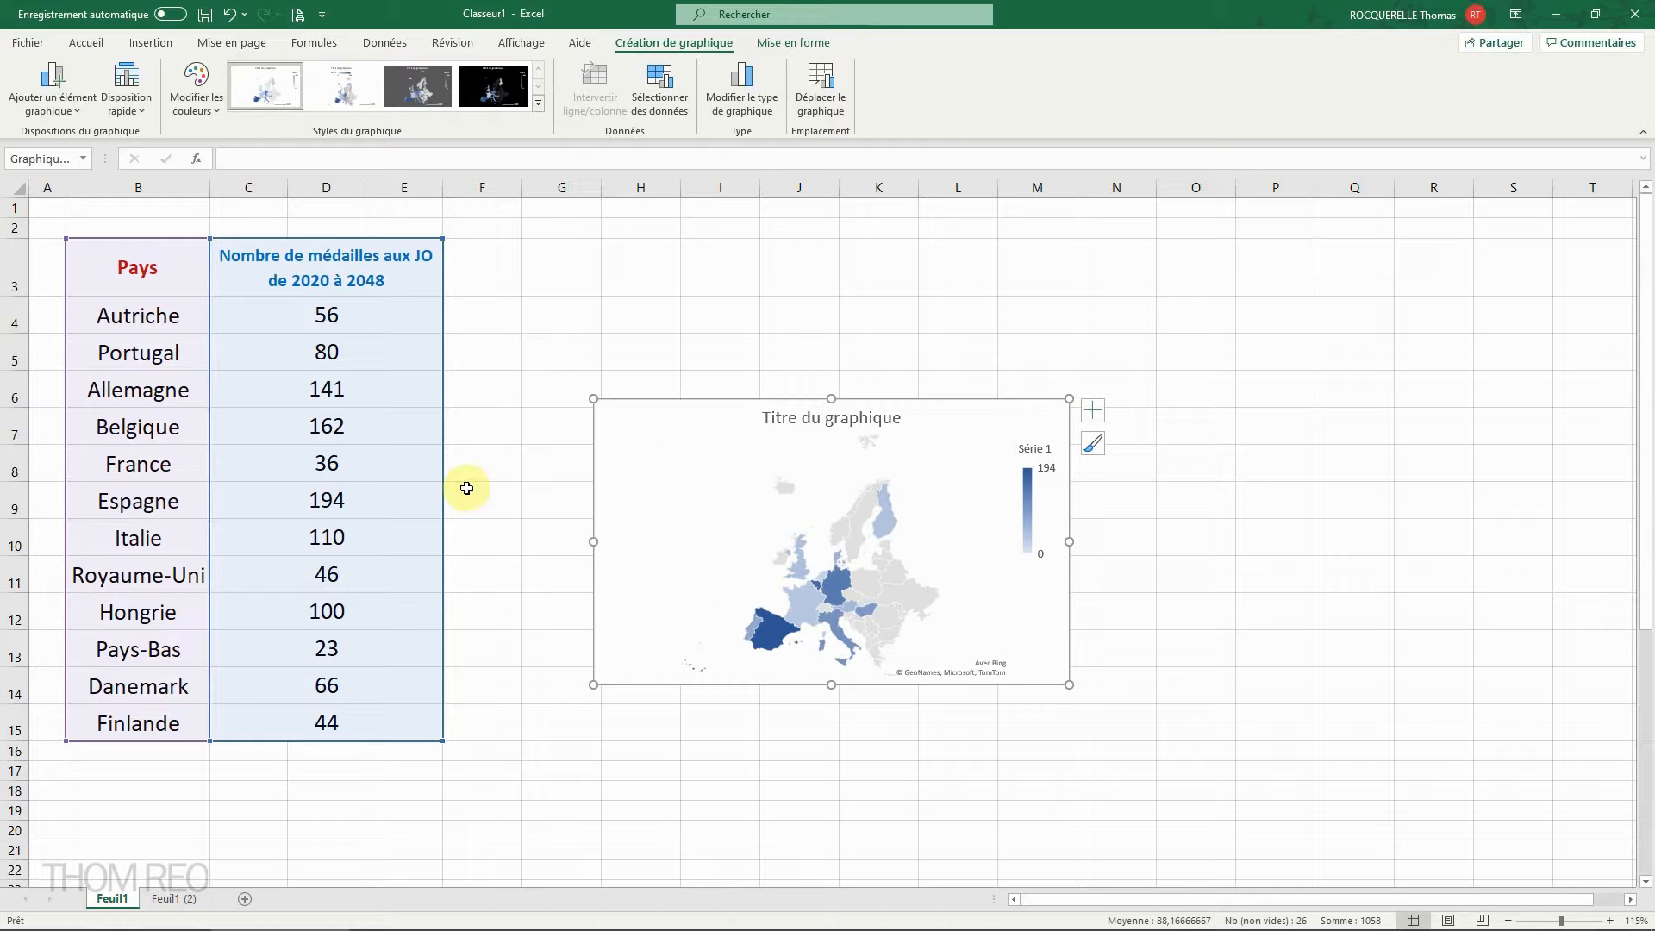
pyautogui.click(657, 453)
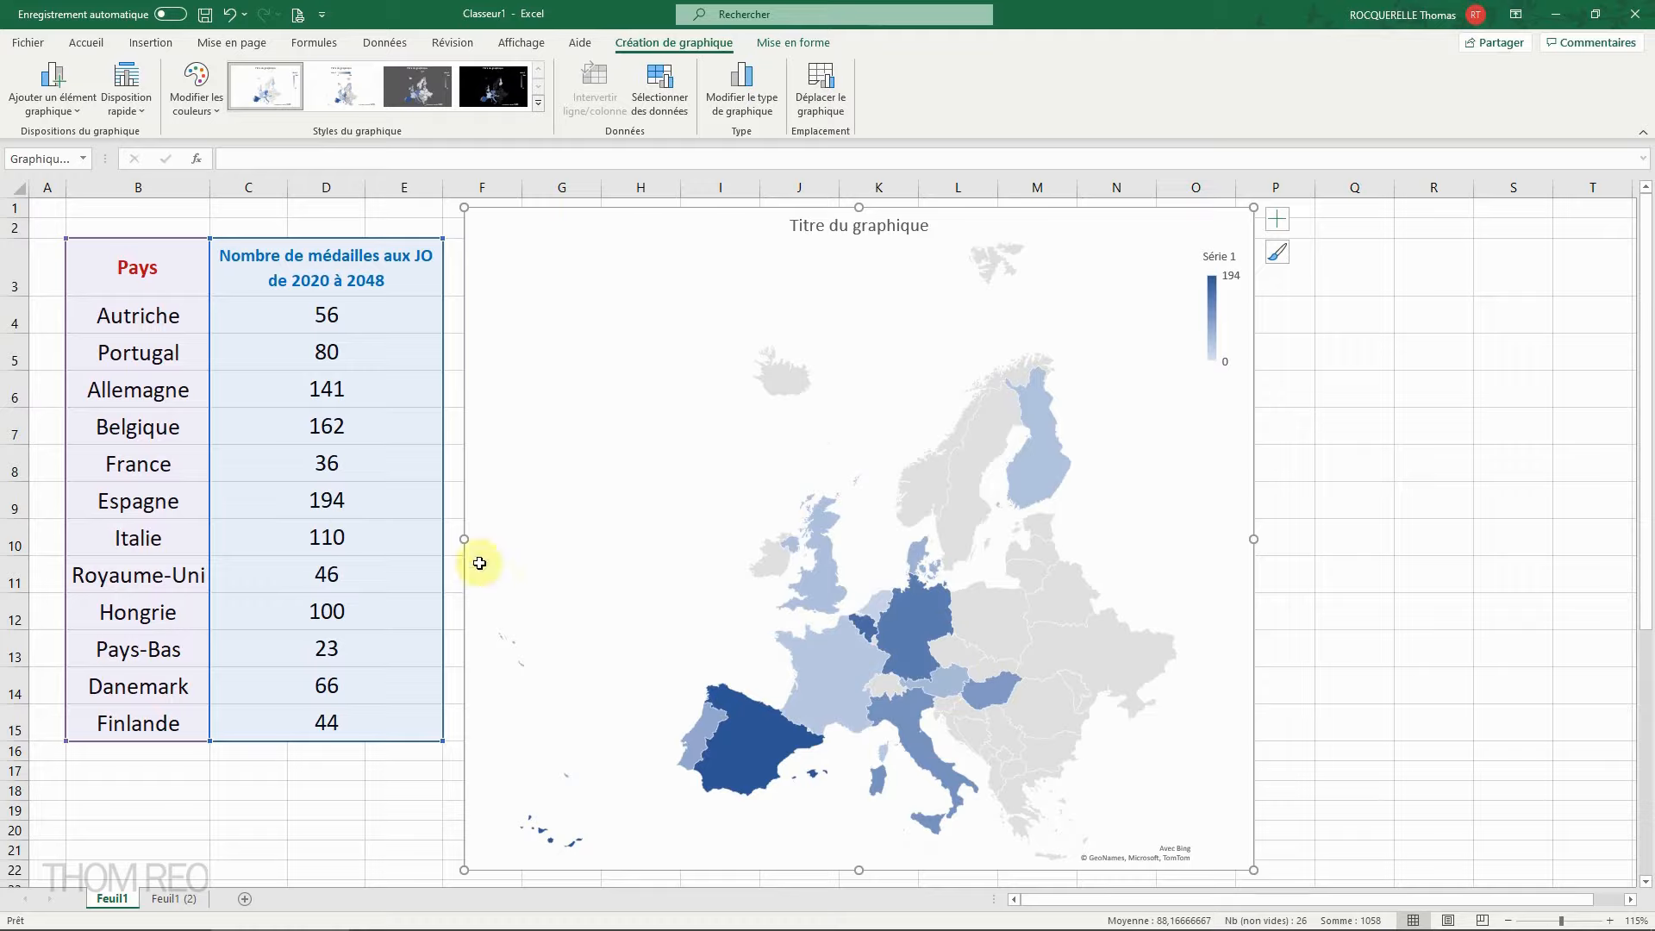
# Step: Undo the country replacements so the table lists the original European countries again
pyautogui.moveTo(768, 721)
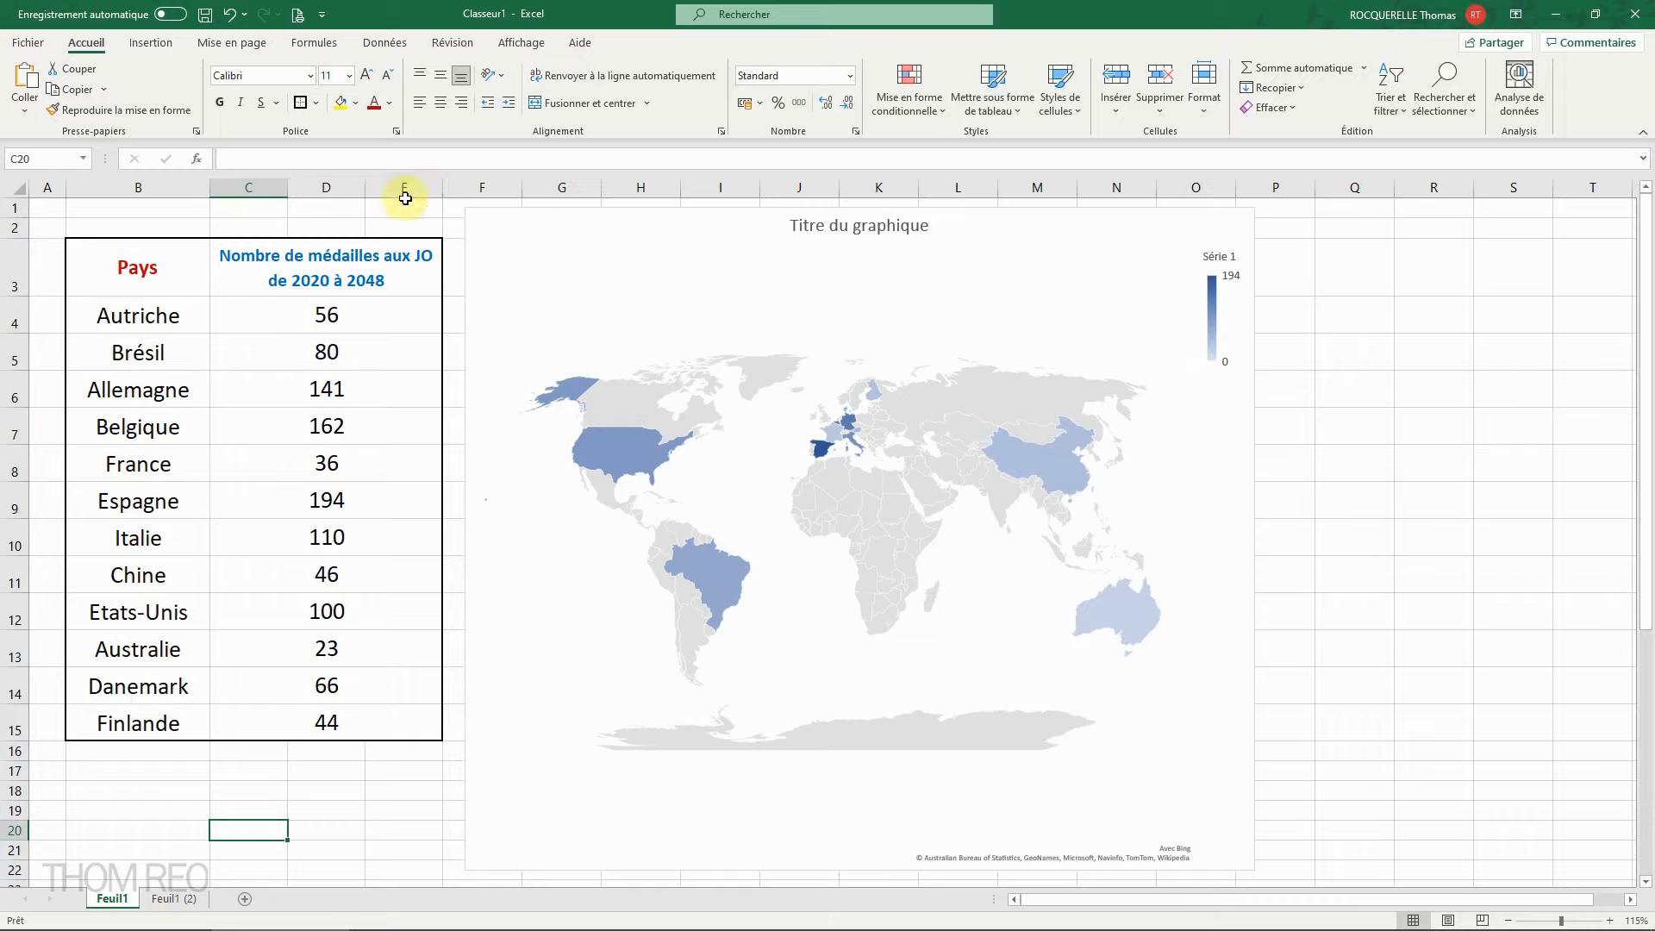
pyautogui.click(227, 14)
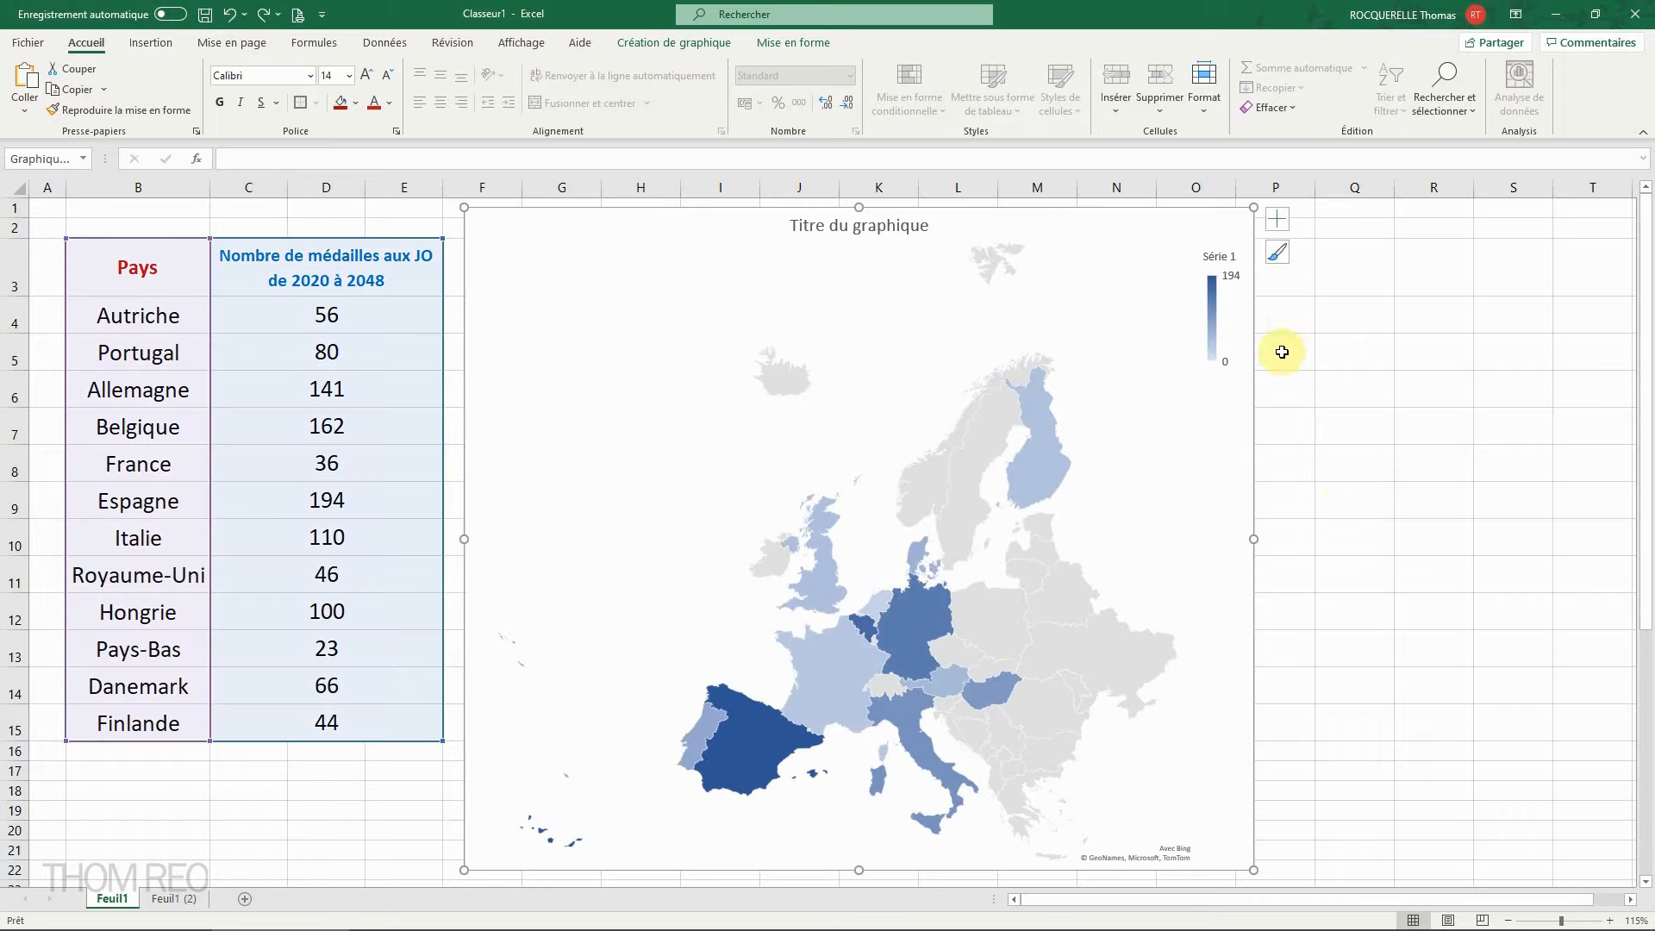
# Step: Try showing data labels on the map chart
pyautogui.click(1280, 225)
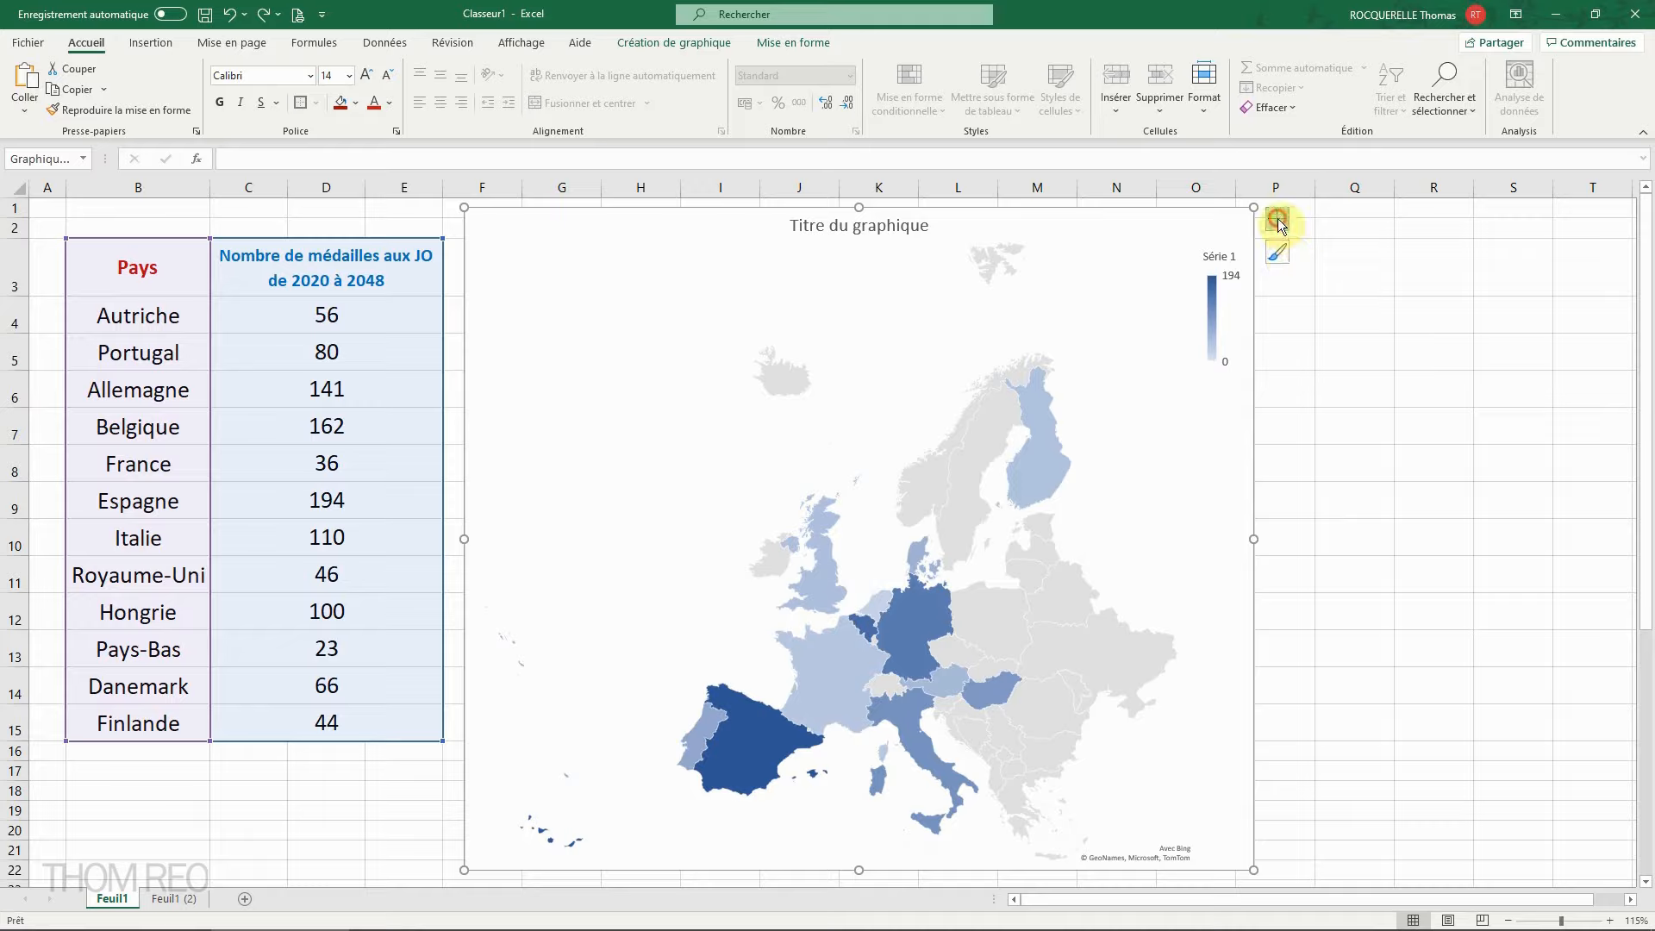
pyautogui.click(1355, 256)
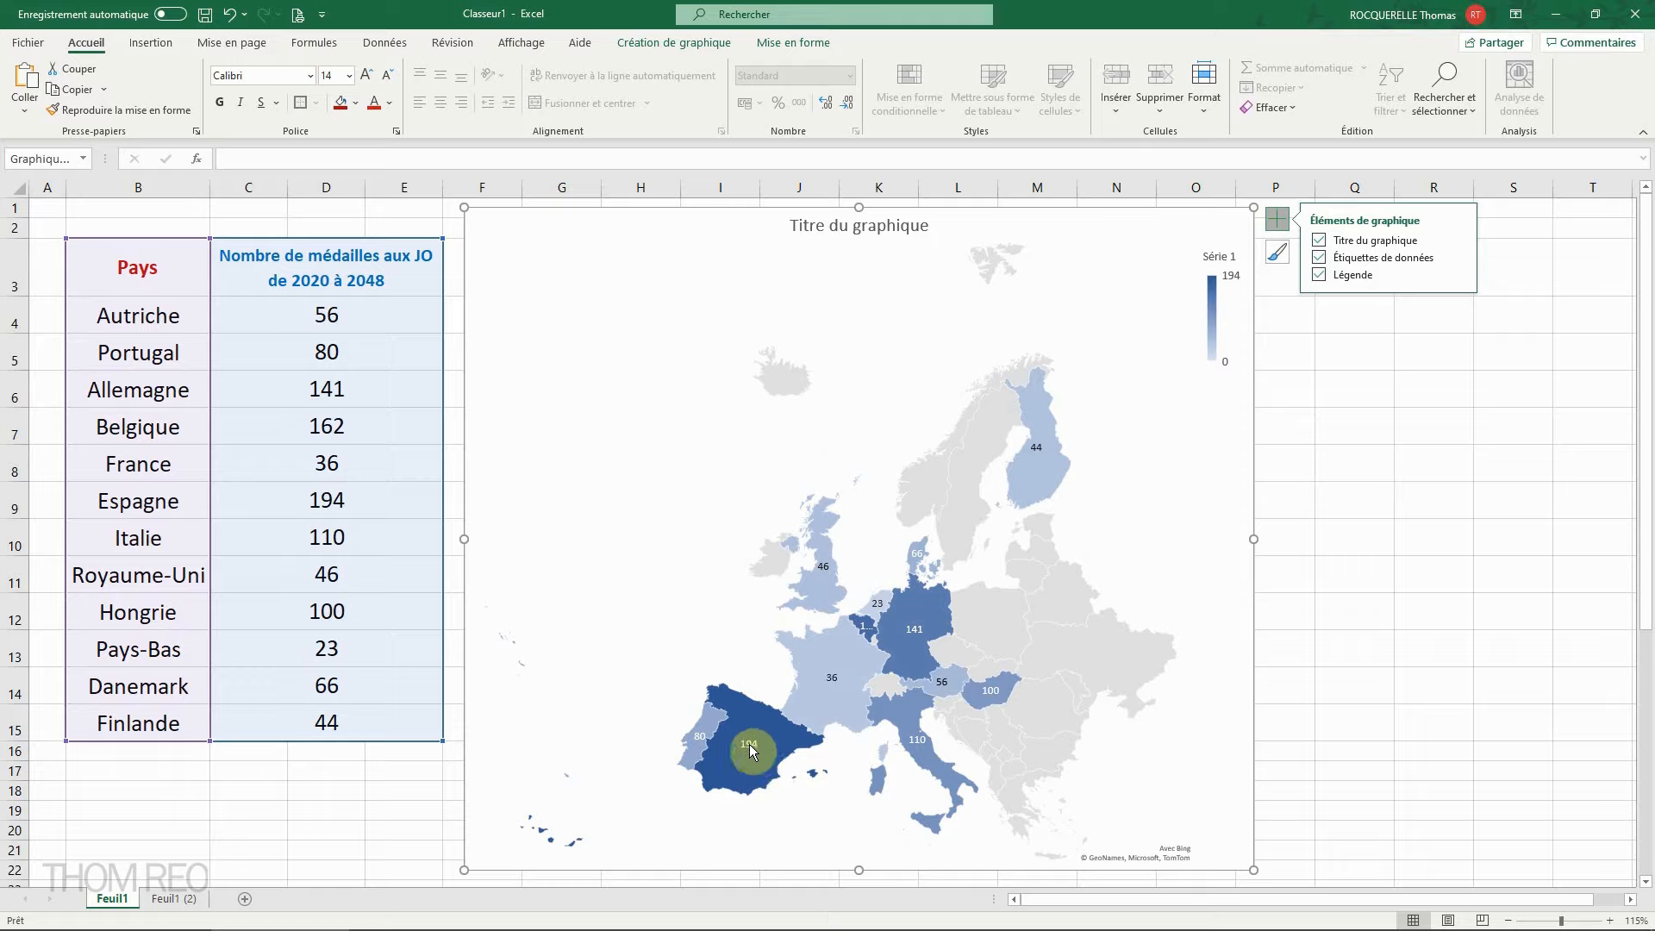
pyautogui.press('Escape')
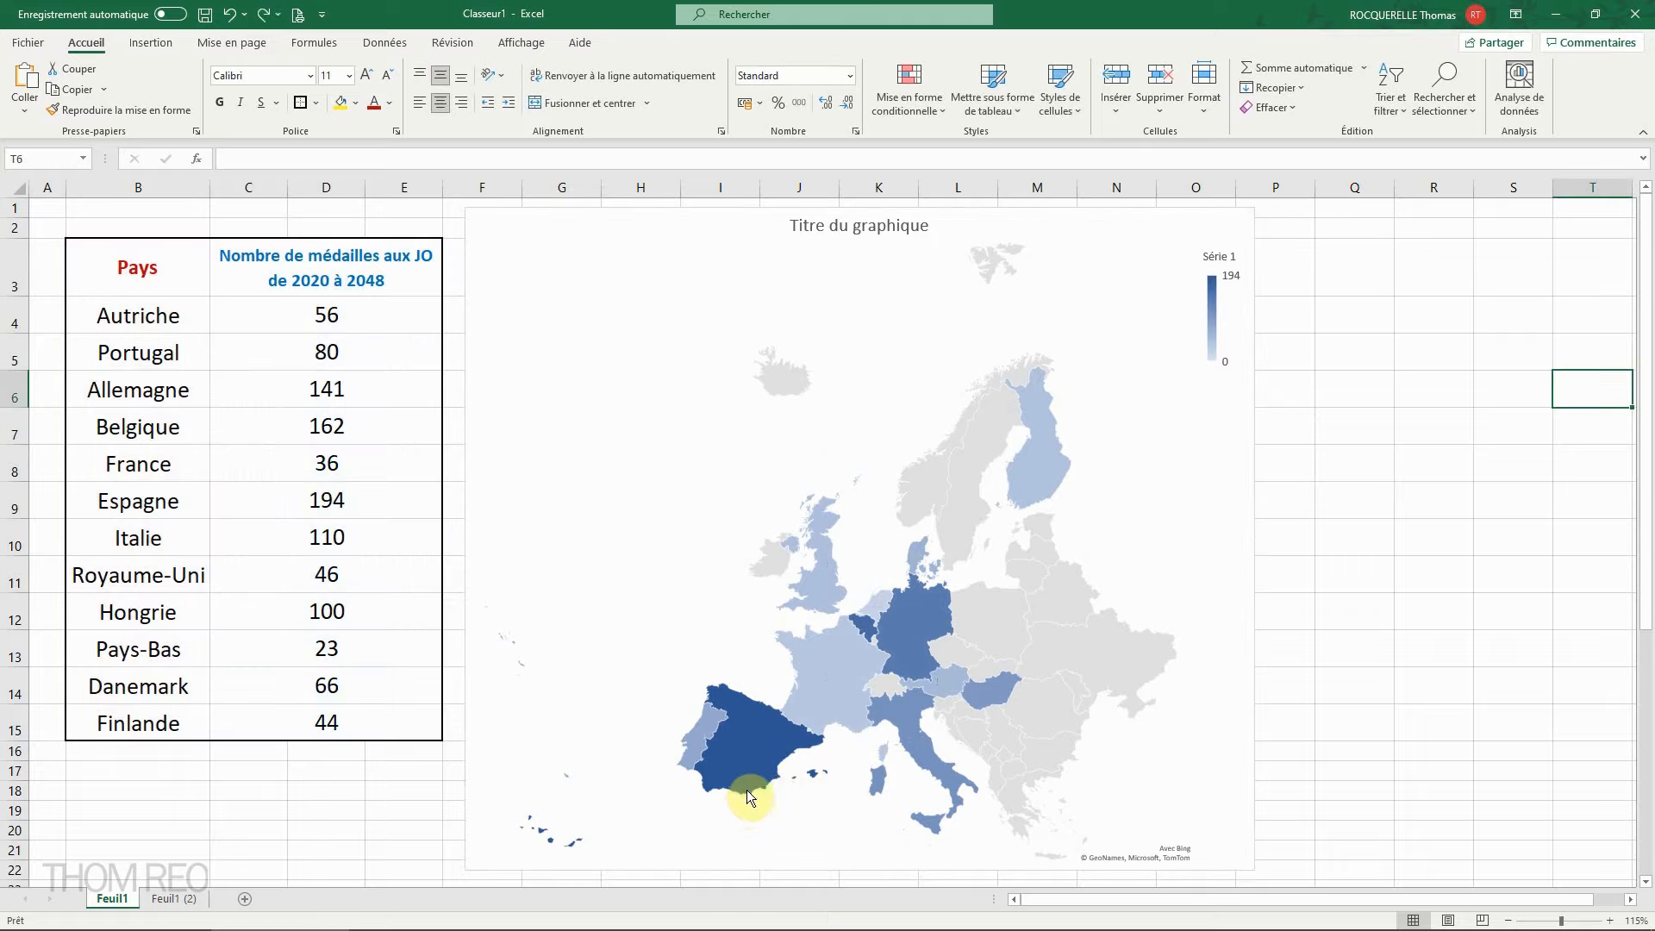
# Step: Fill only Spain with standard red on the map chart
pyautogui.click(743, 740)
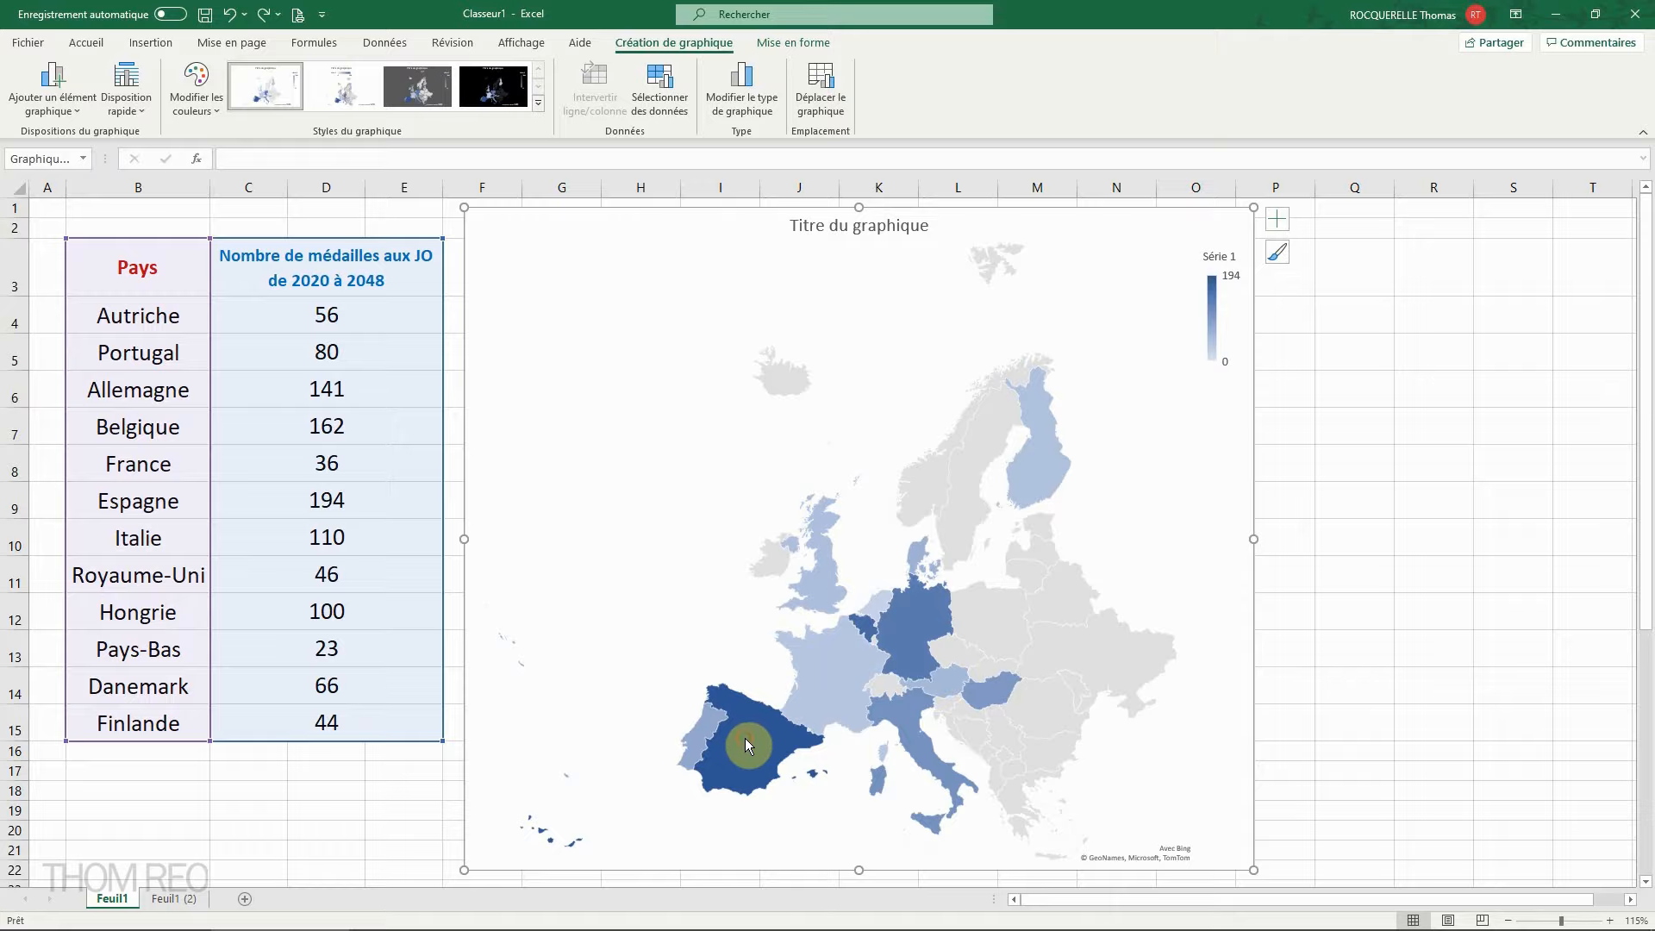
pyautogui.click(745, 738)
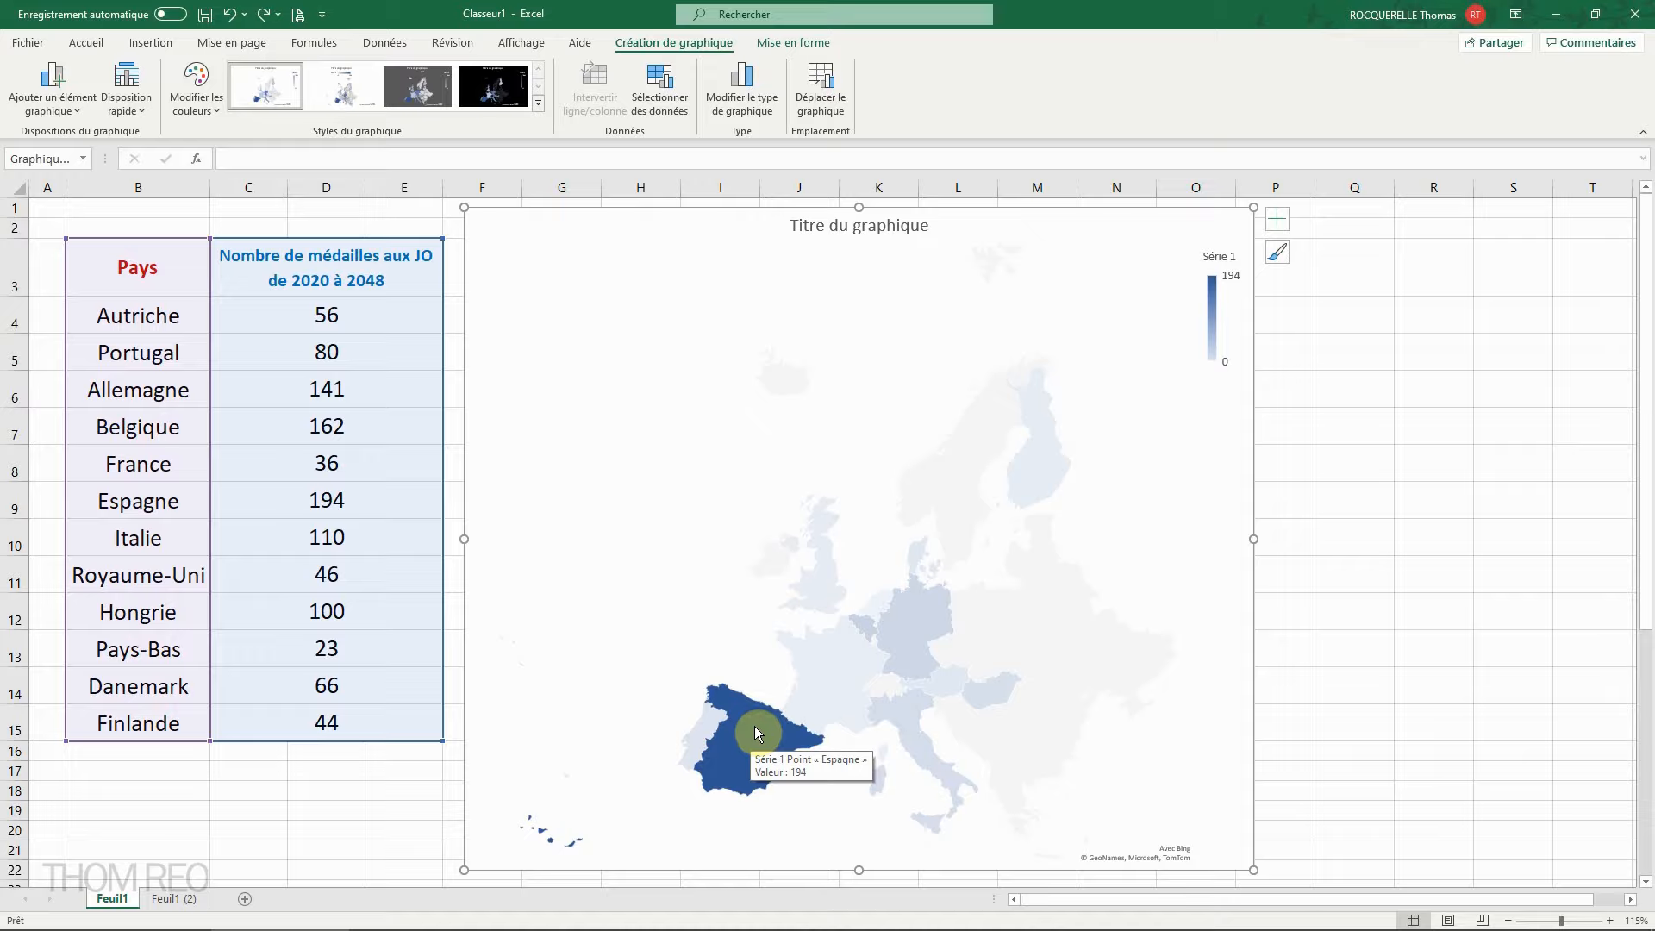
pyautogui.rightClick(755, 727)
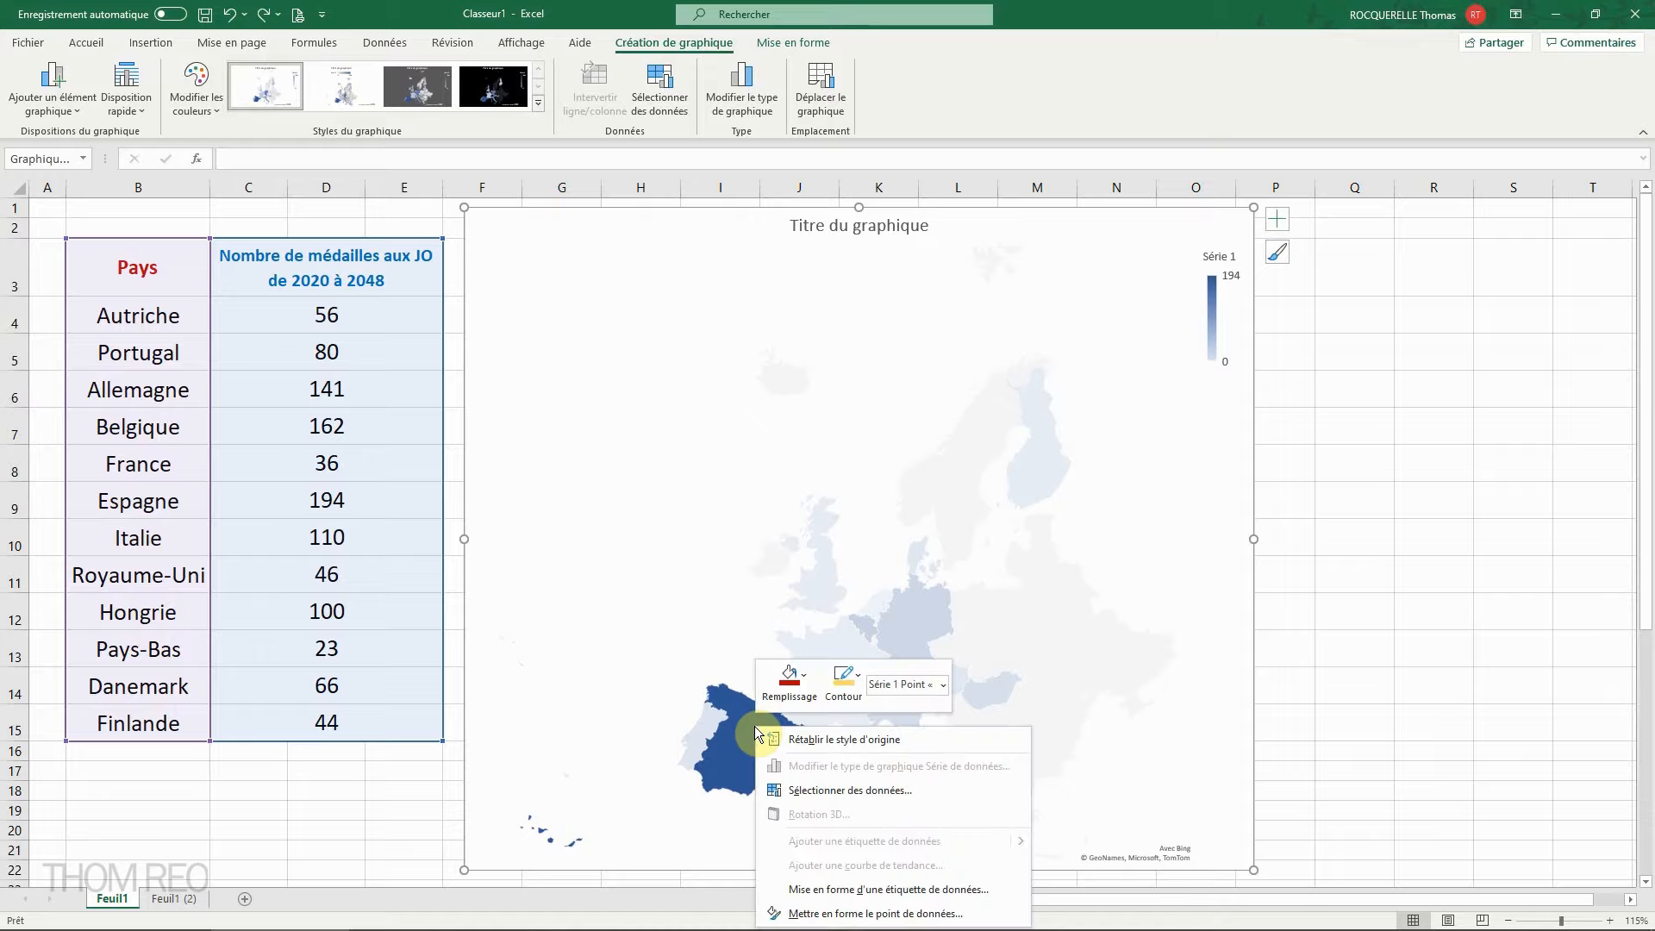
pyautogui.click(807, 690)
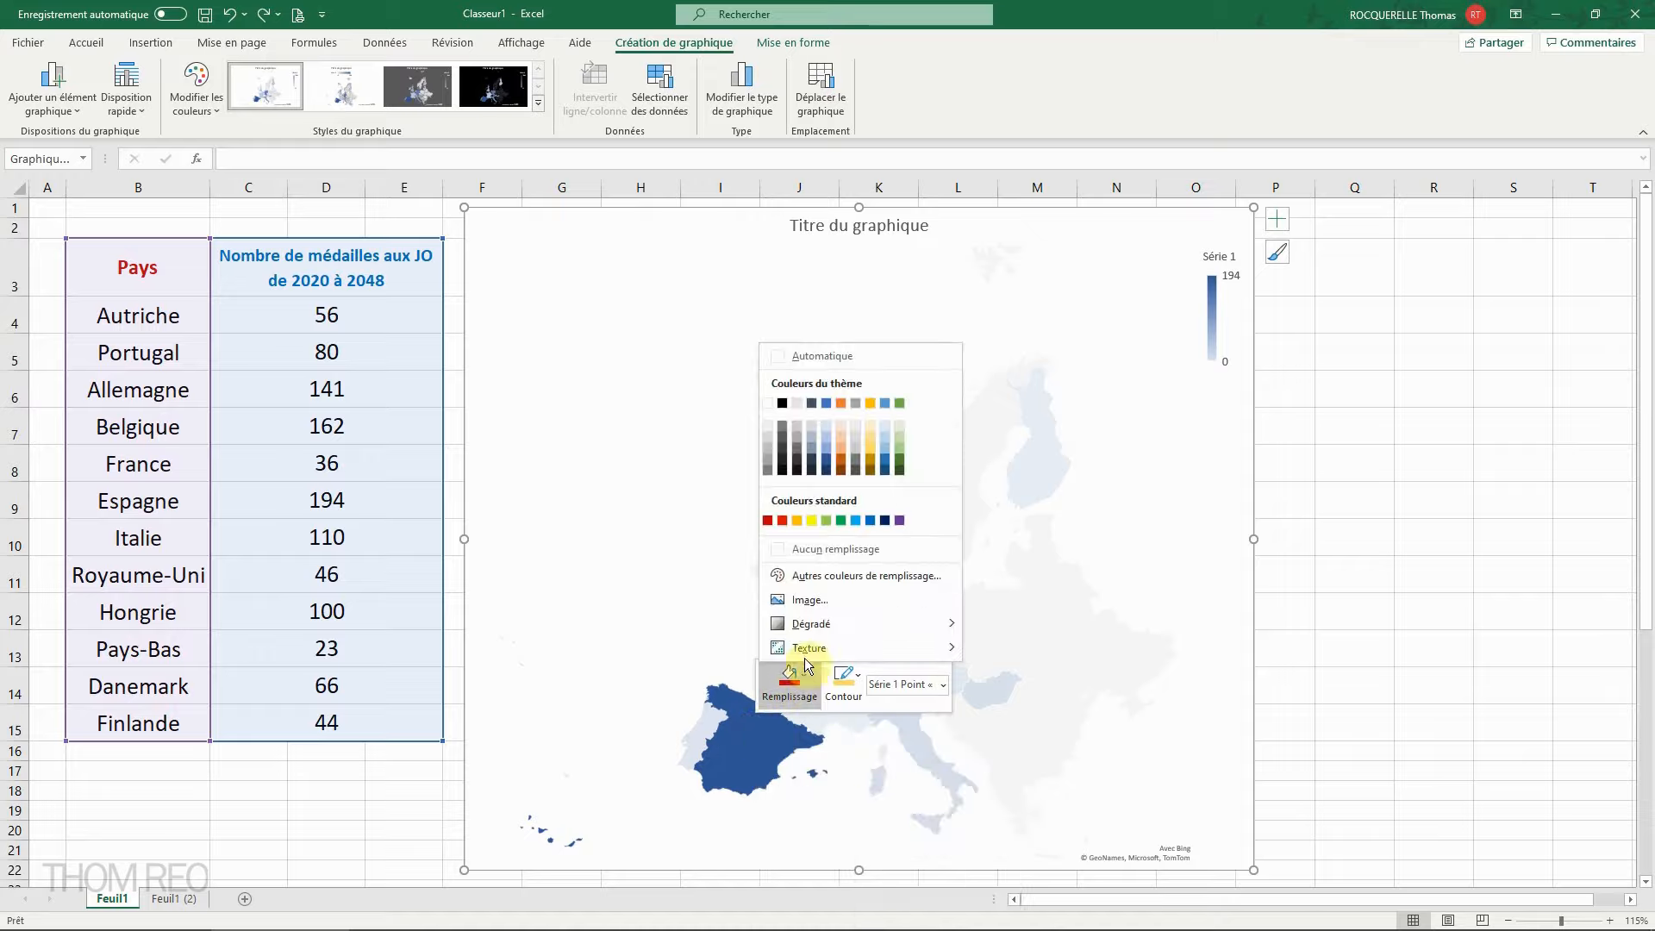
pyautogui.click(783, 519)
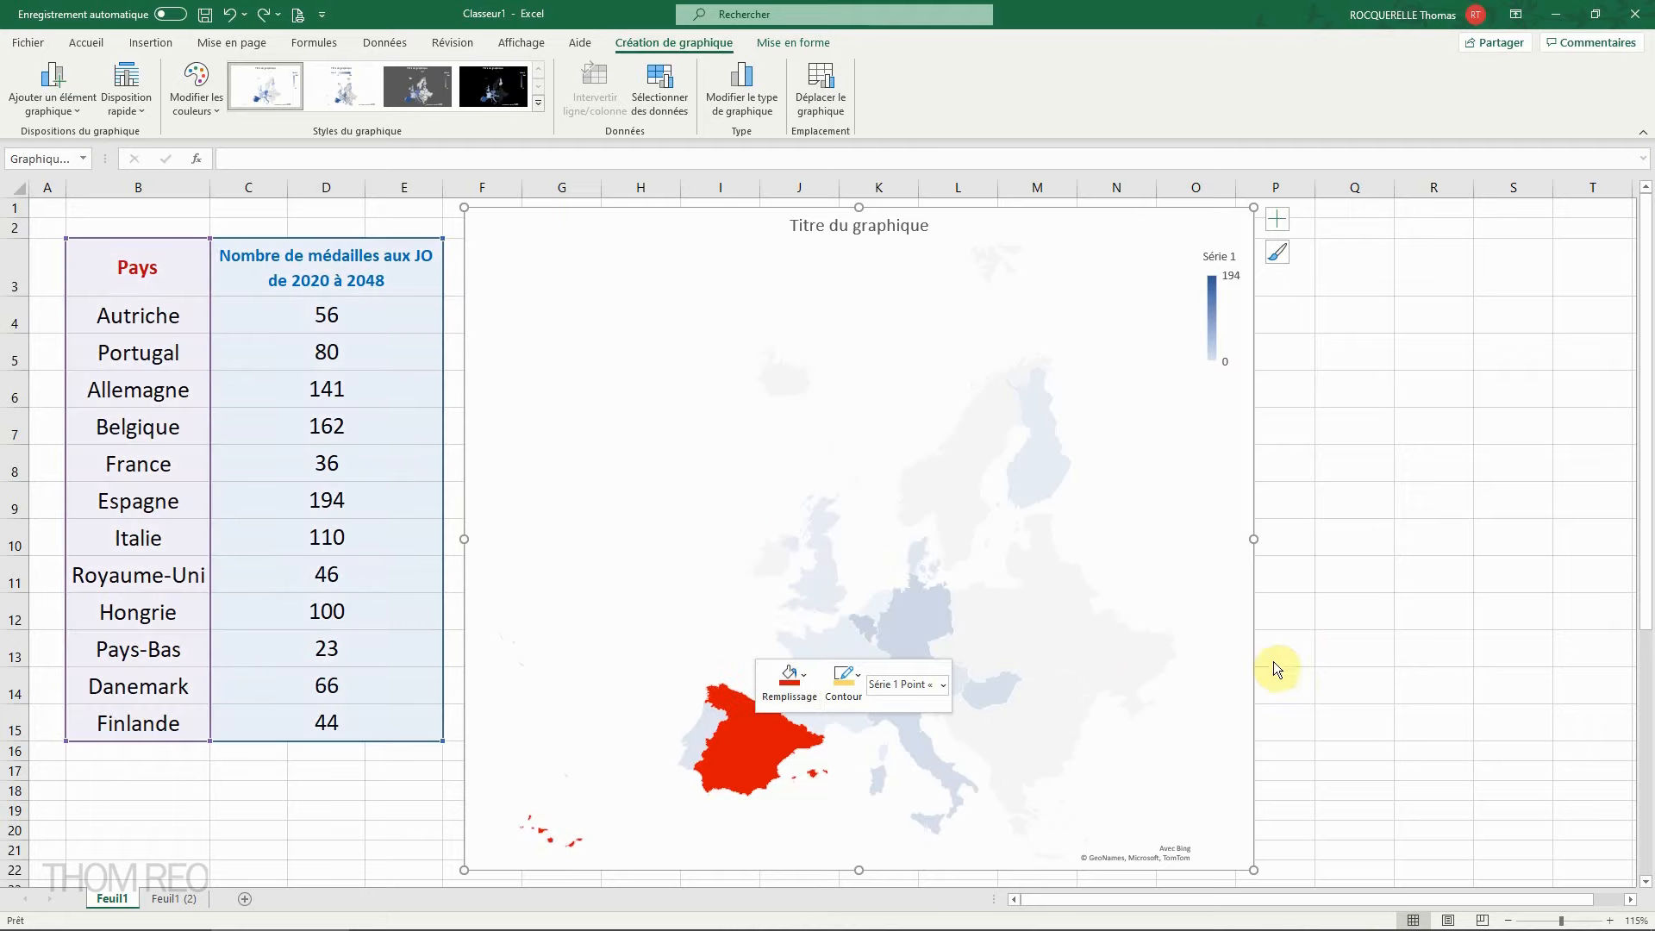
pyautogui.click(1354, 617)
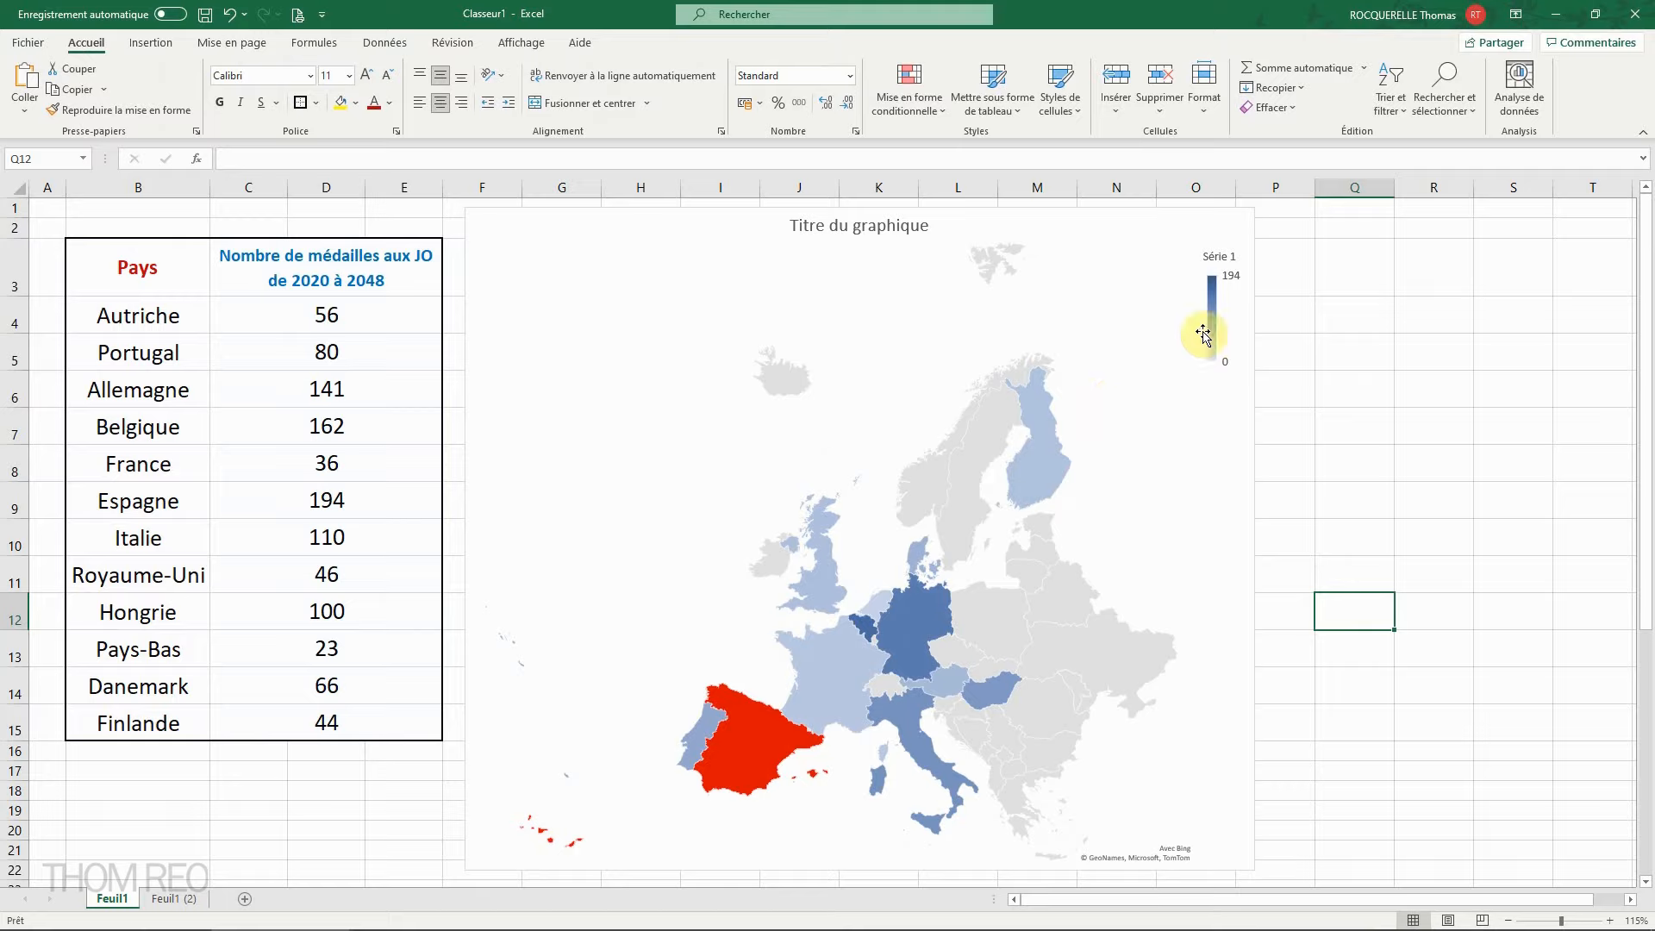
# Step: Give Spain on the map a standard yellow outline with a 4½ pt thickness
pyautogui.click(744, 742)
pyautogui.rightClick(747, 741)
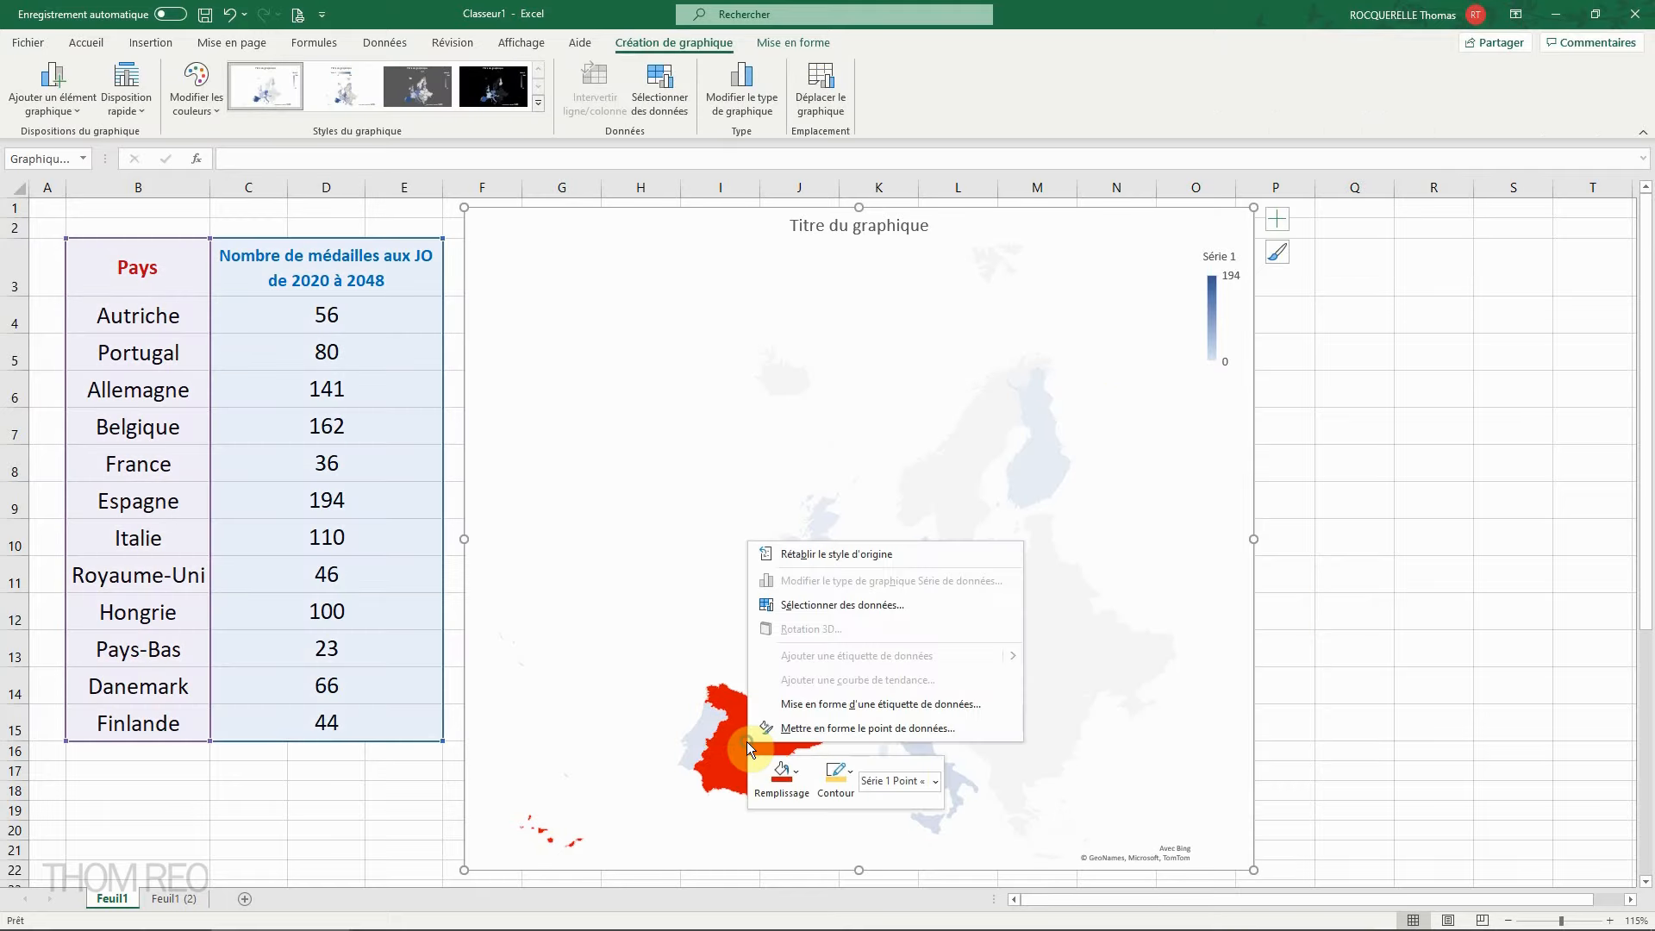
pyautogui.click(852, 776)
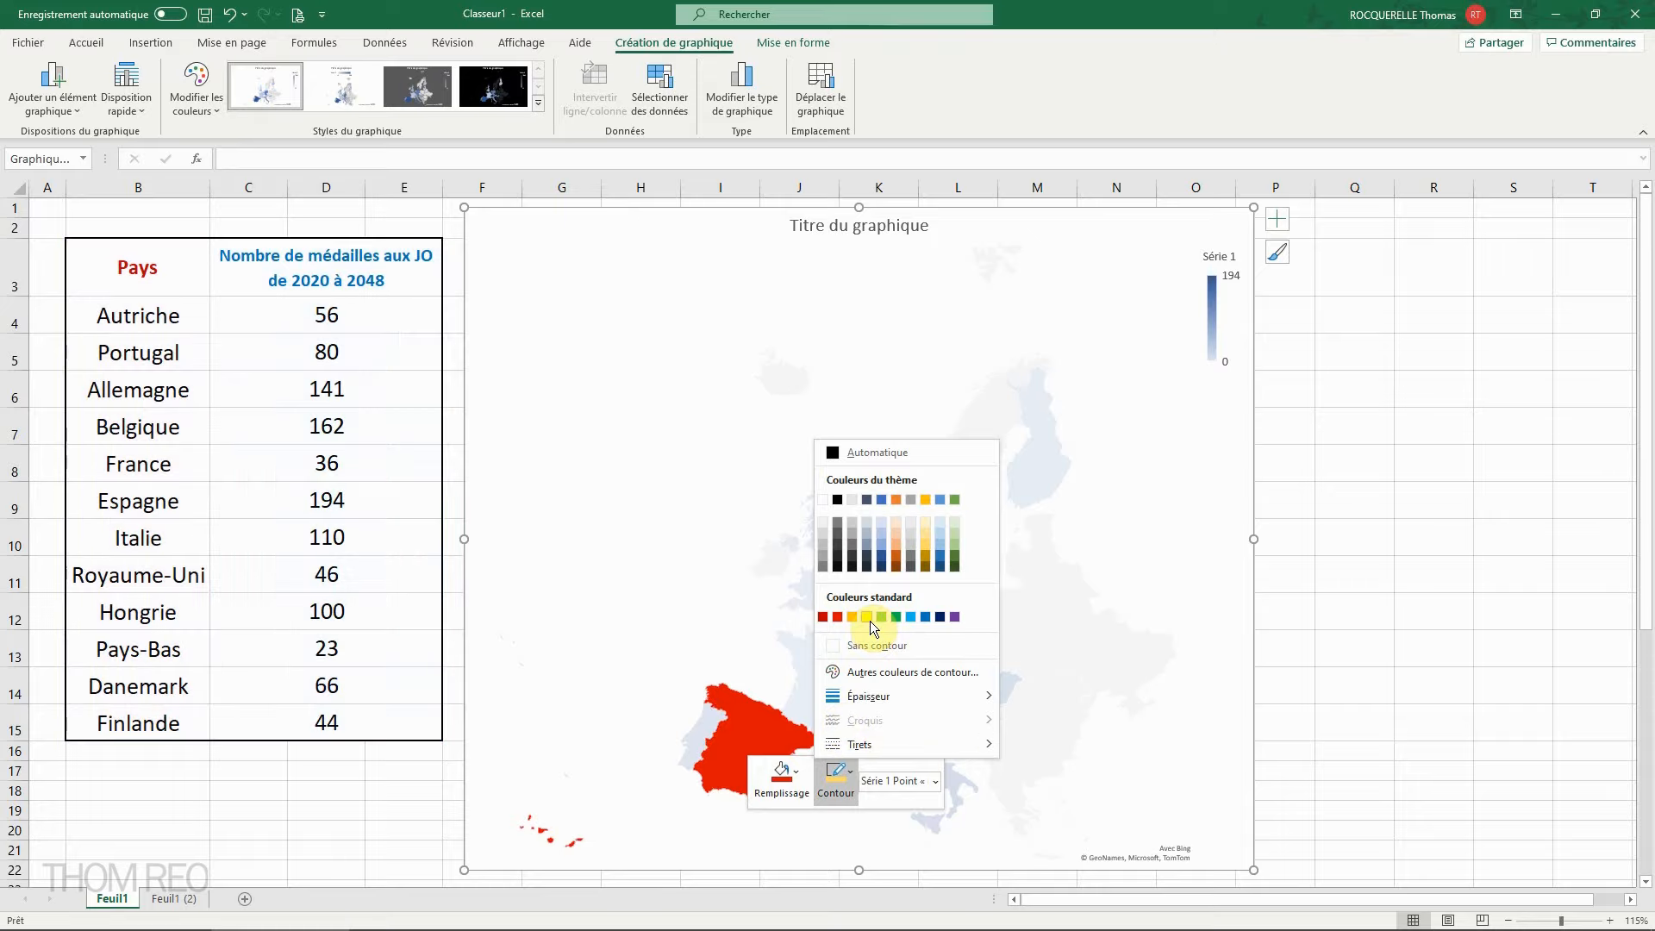
pyautogui.click(867, 619)
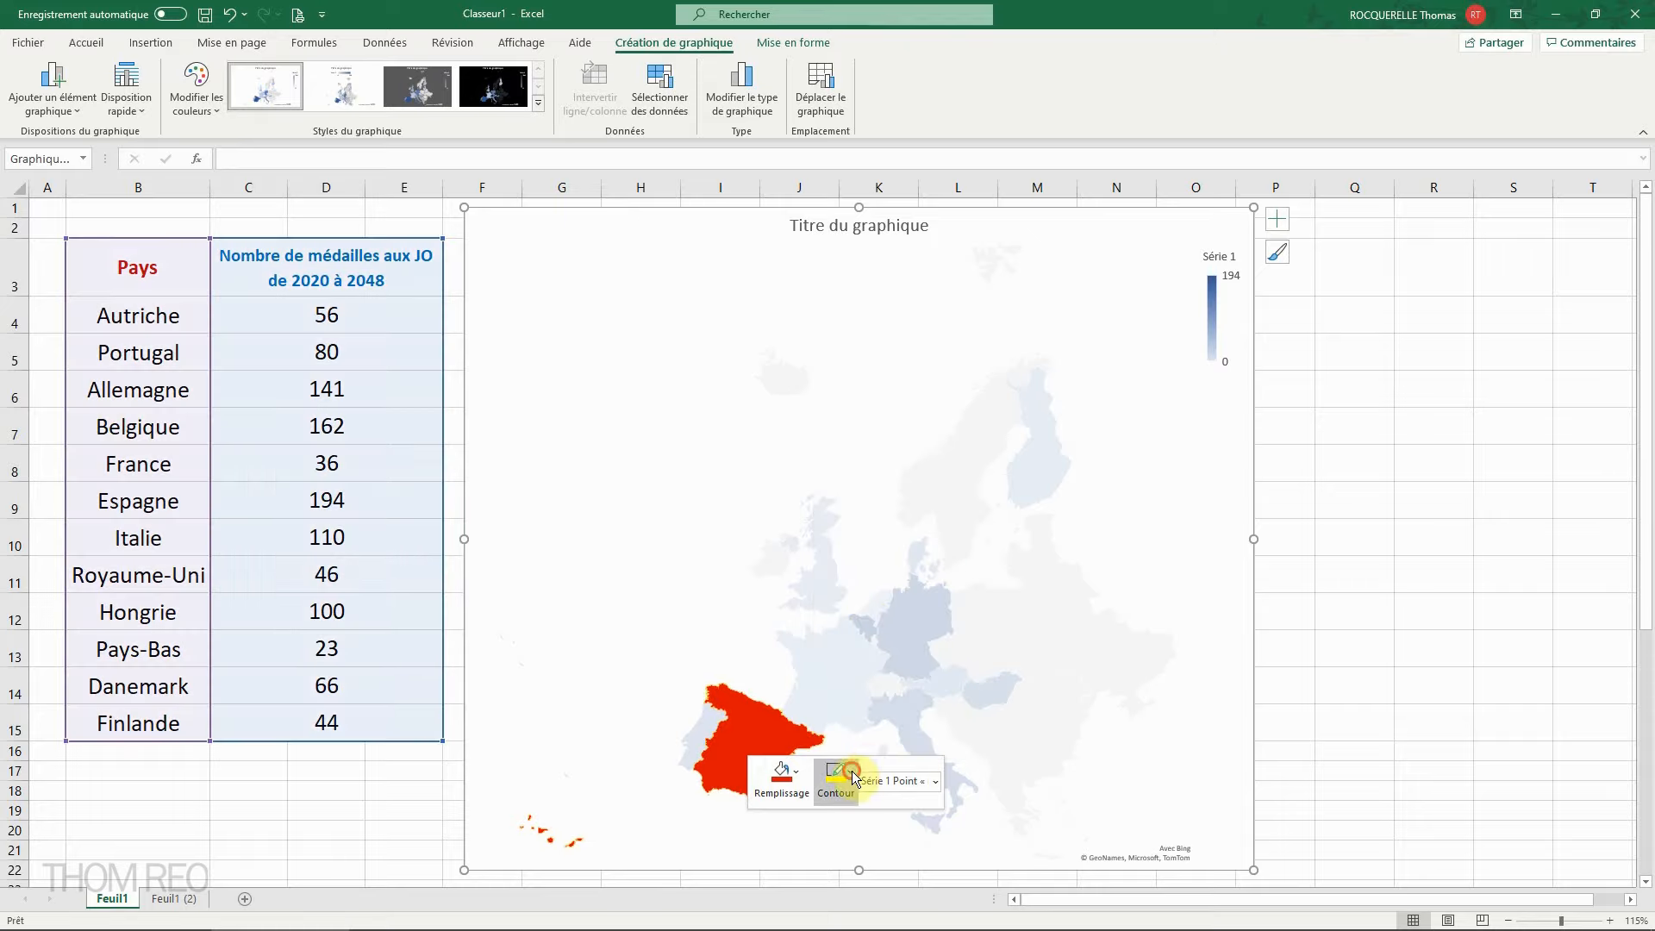
pyautogui.click(852, 776)
pyautogui.moveTo(888, 697)
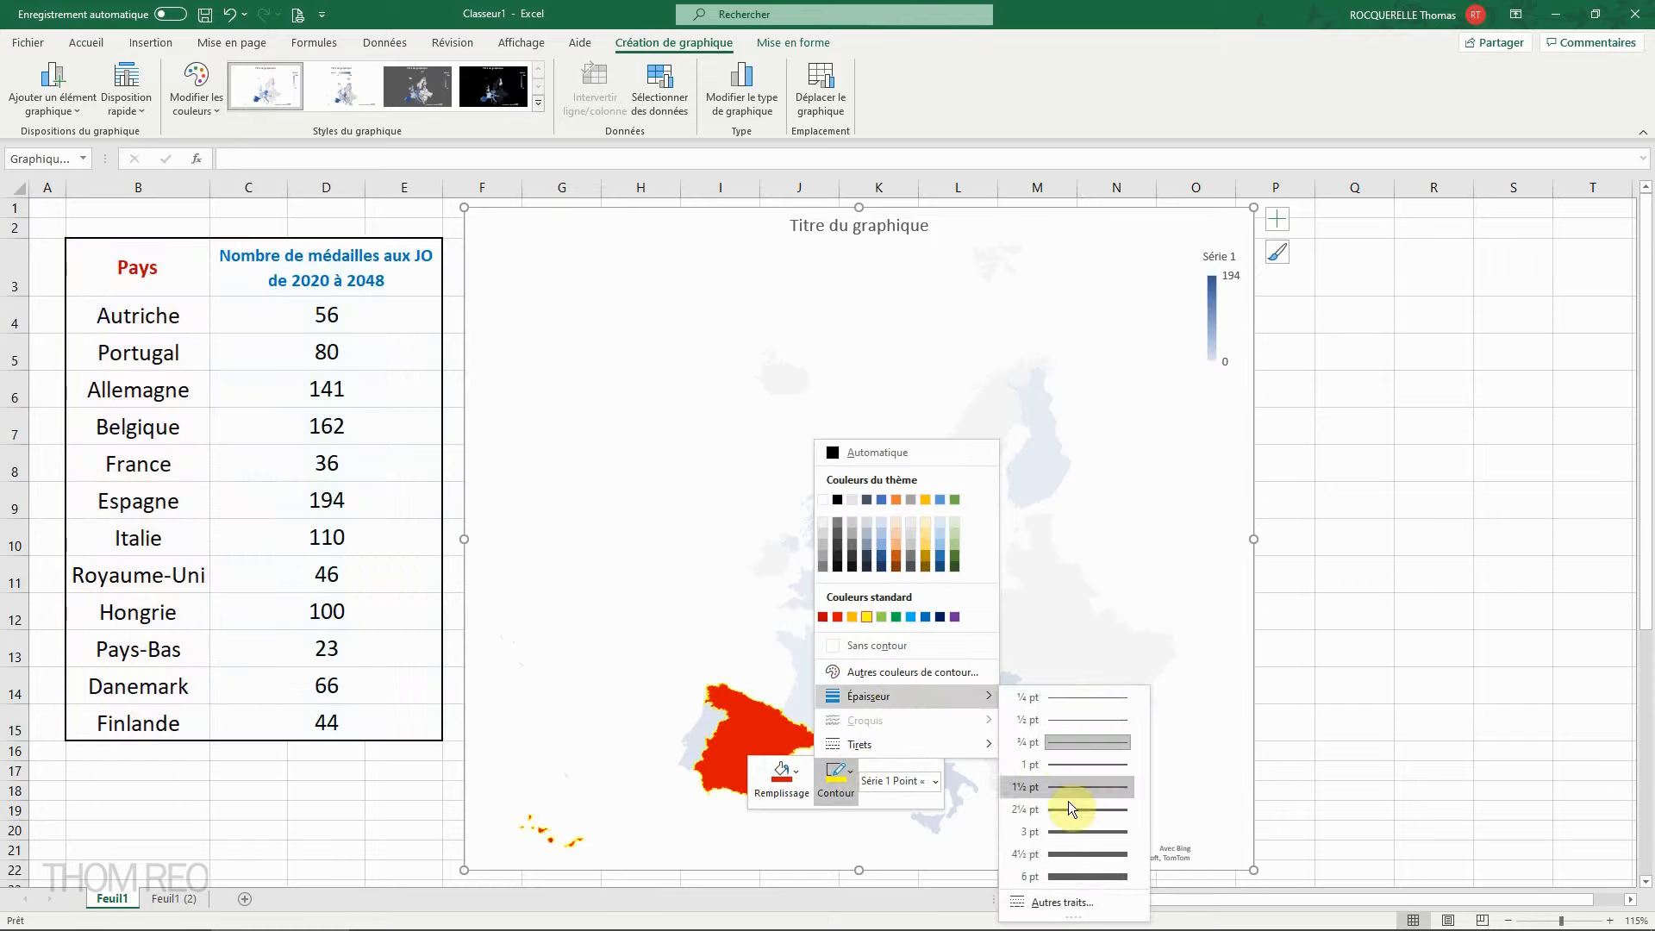
pyautogui.click(1073, 852)
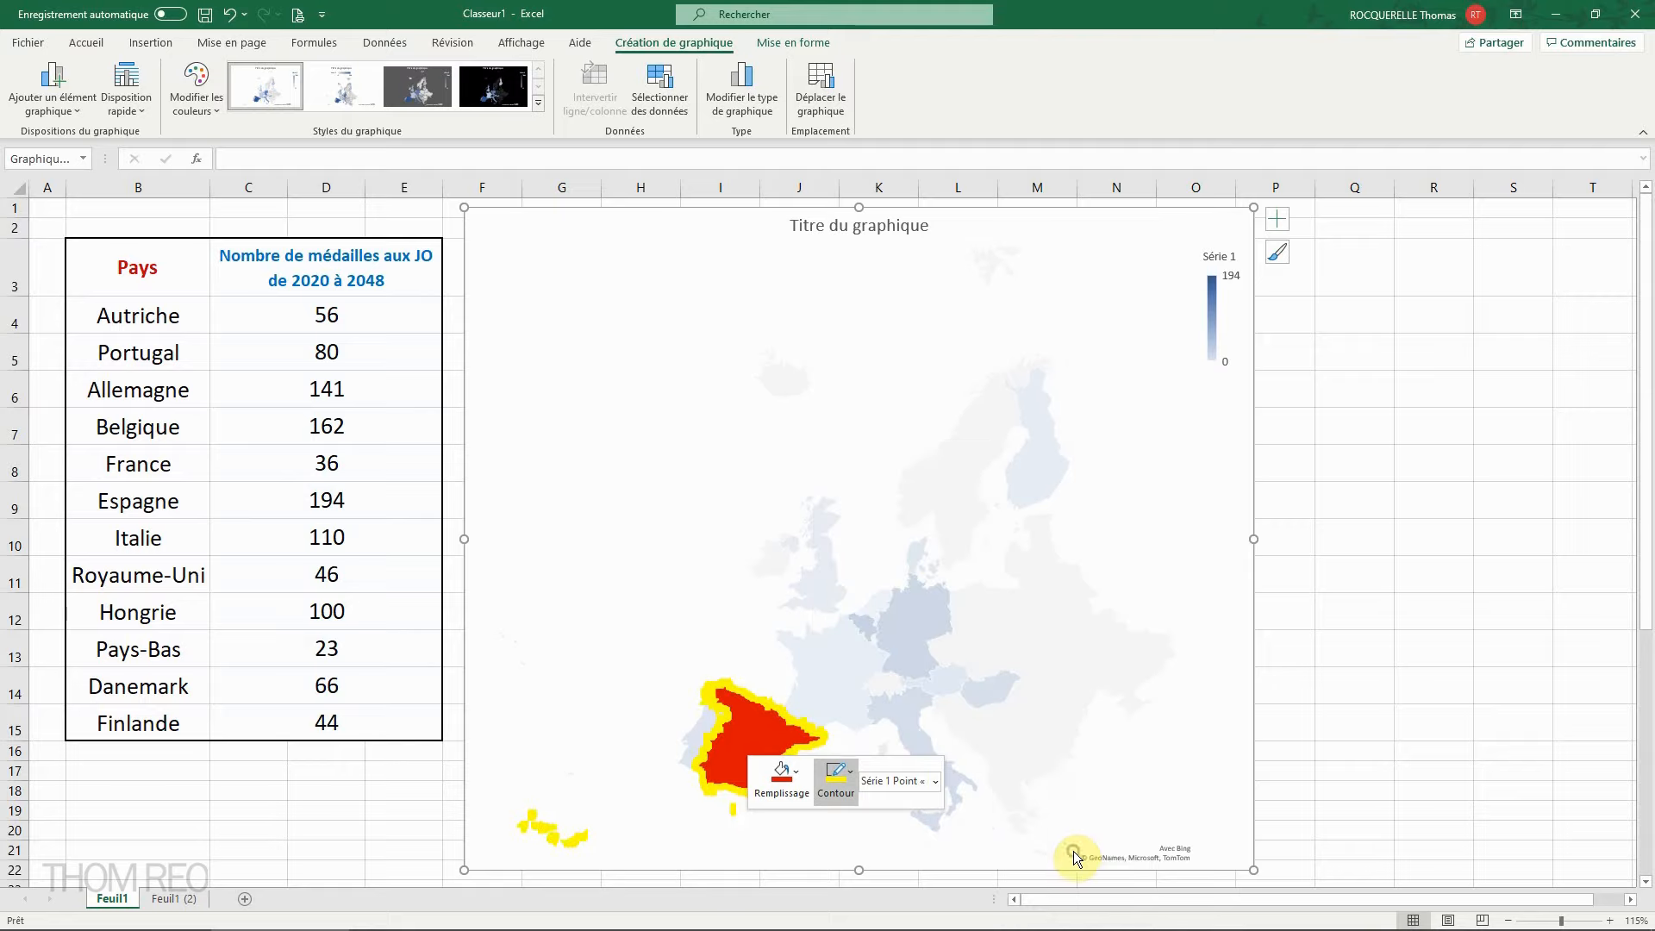
pyautogui.click(1358, 687)
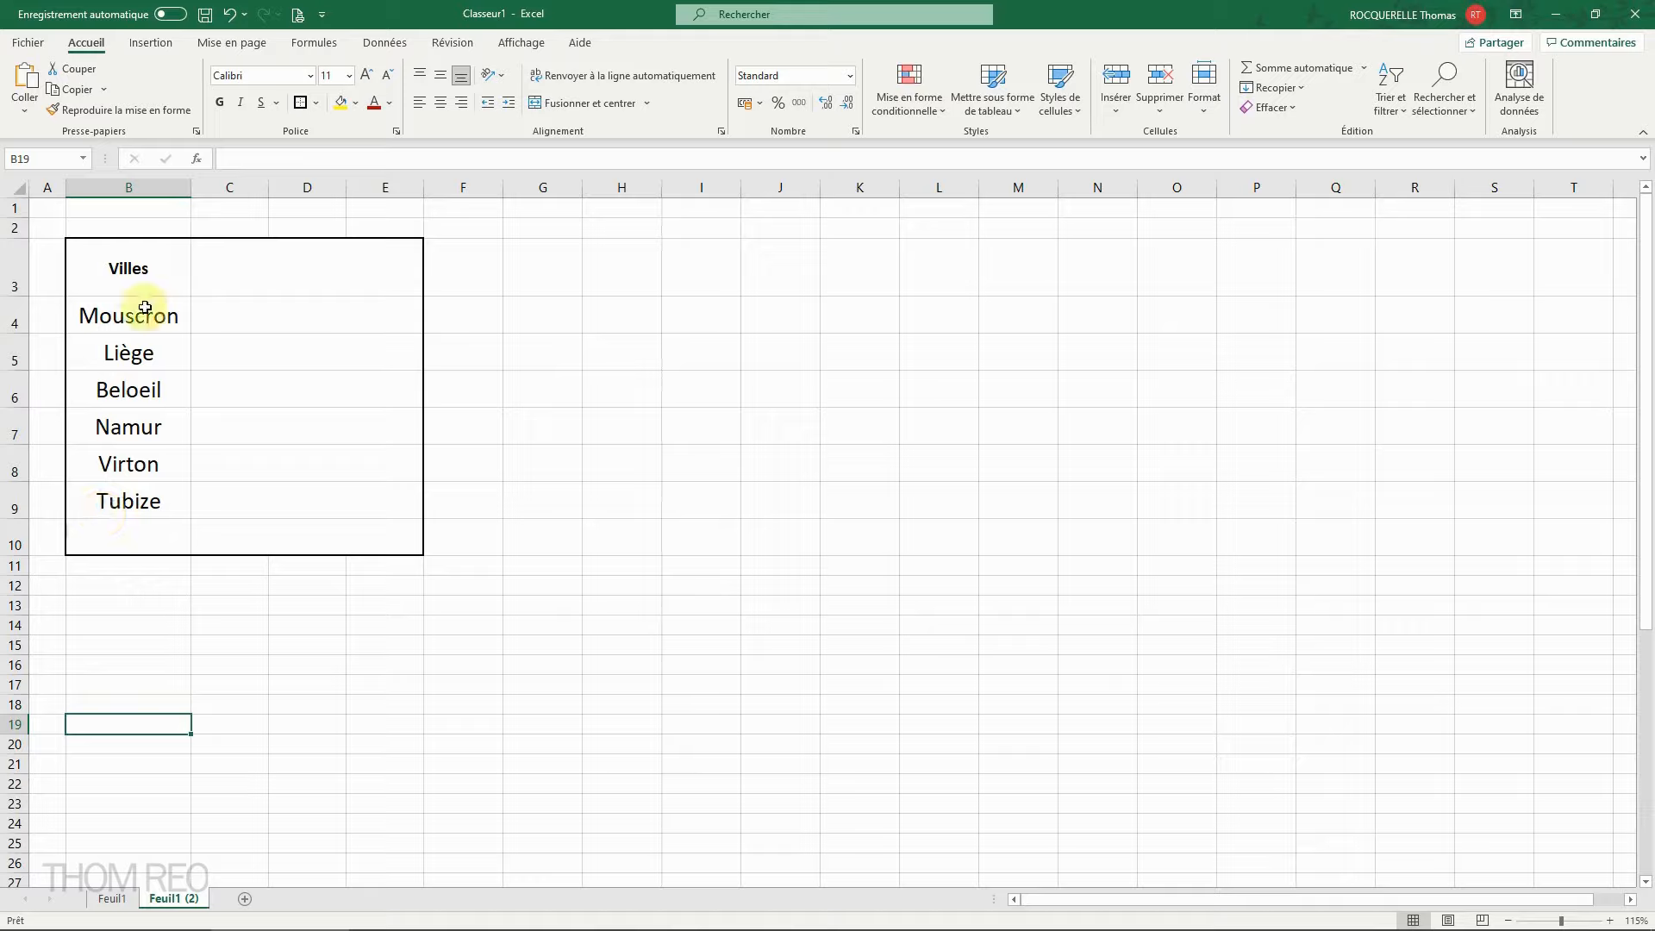
# Step: Try to create a filled map chart from the Villes list in B3:B9
pyautogui.click(159, 591)
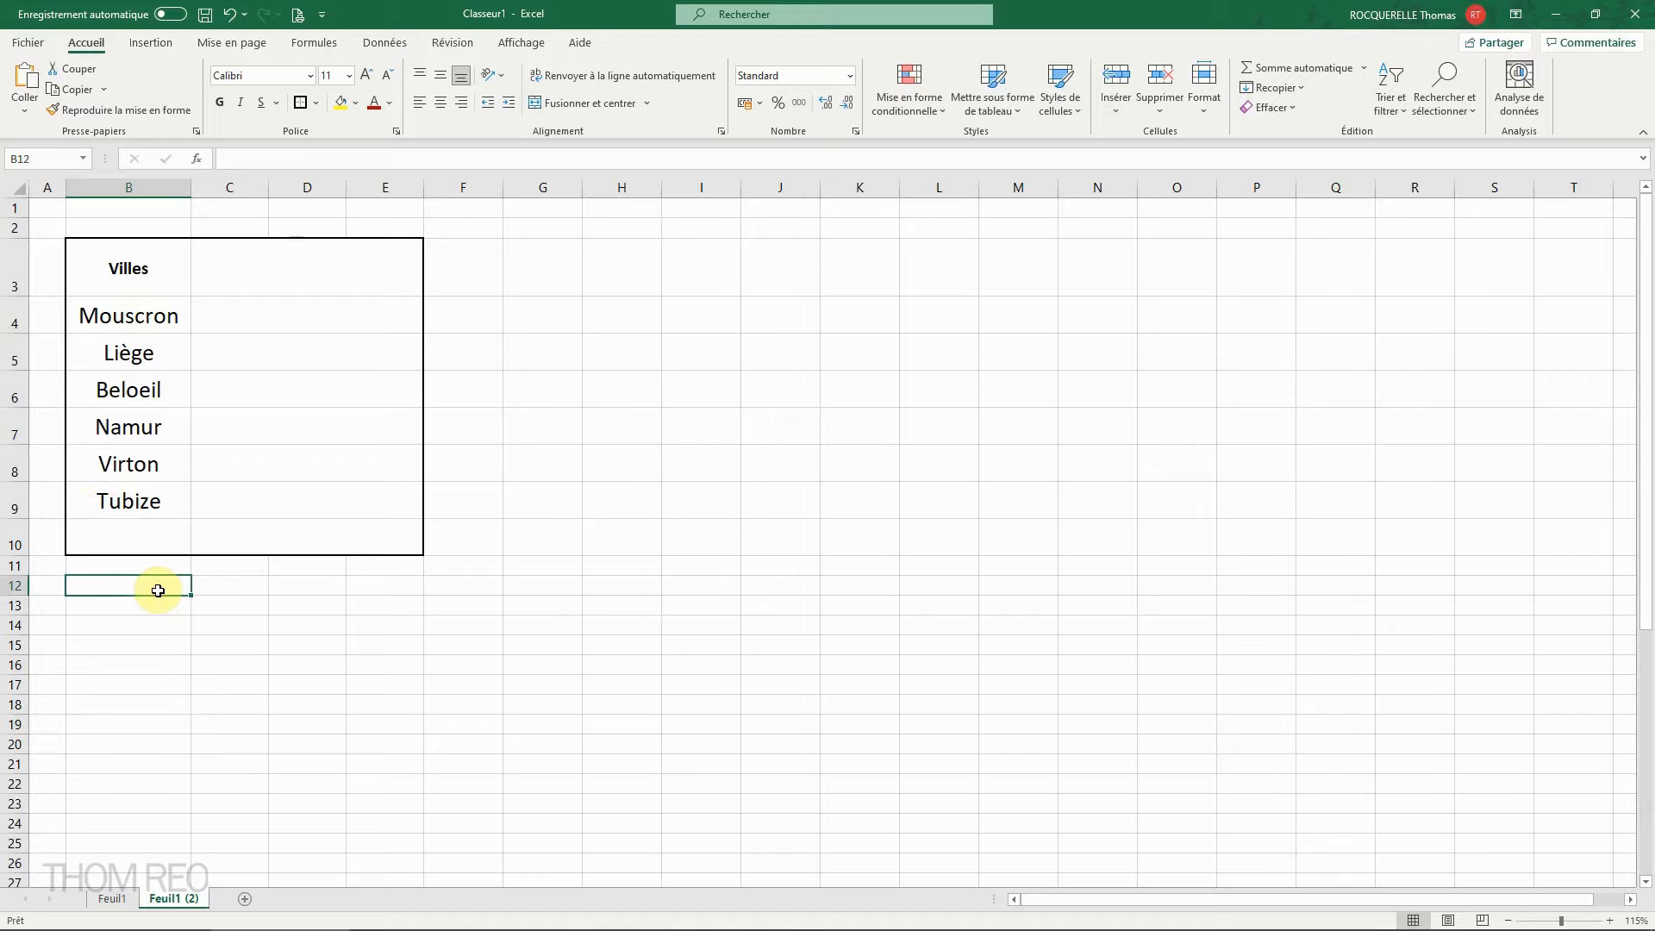
pyautogui.moveTo(131, 268); pyautogui.dragTo(129, 506)
pyautogui.click(172, 45)
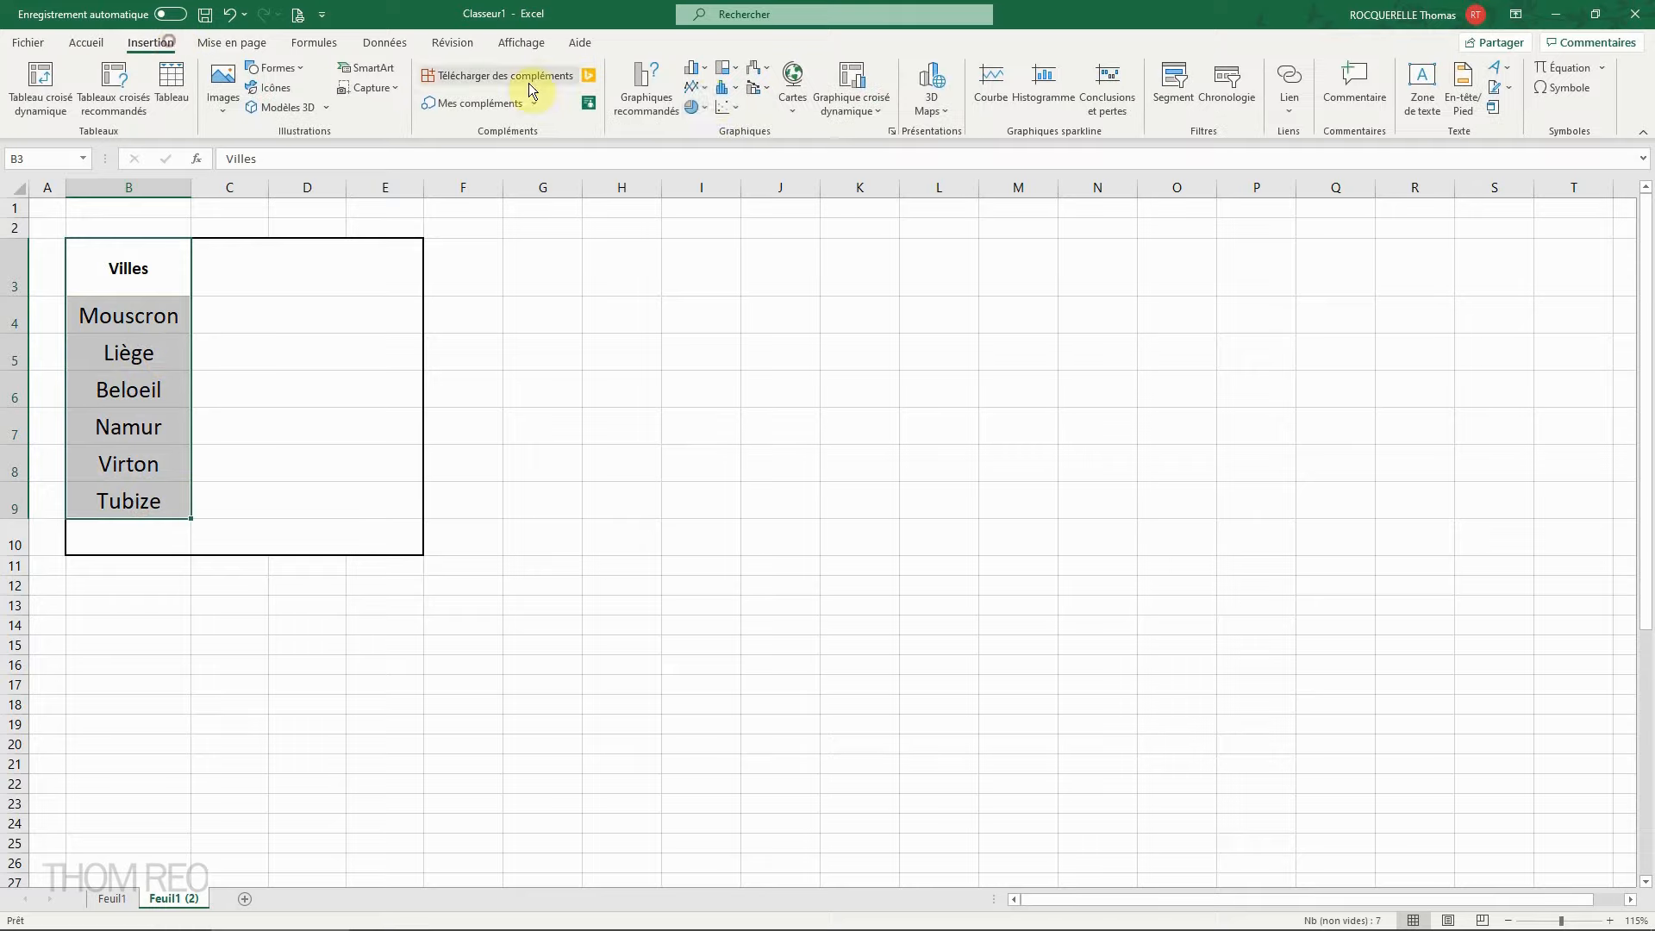
pyautogui.click(794, 74)
pyautogui.click(802, 135)
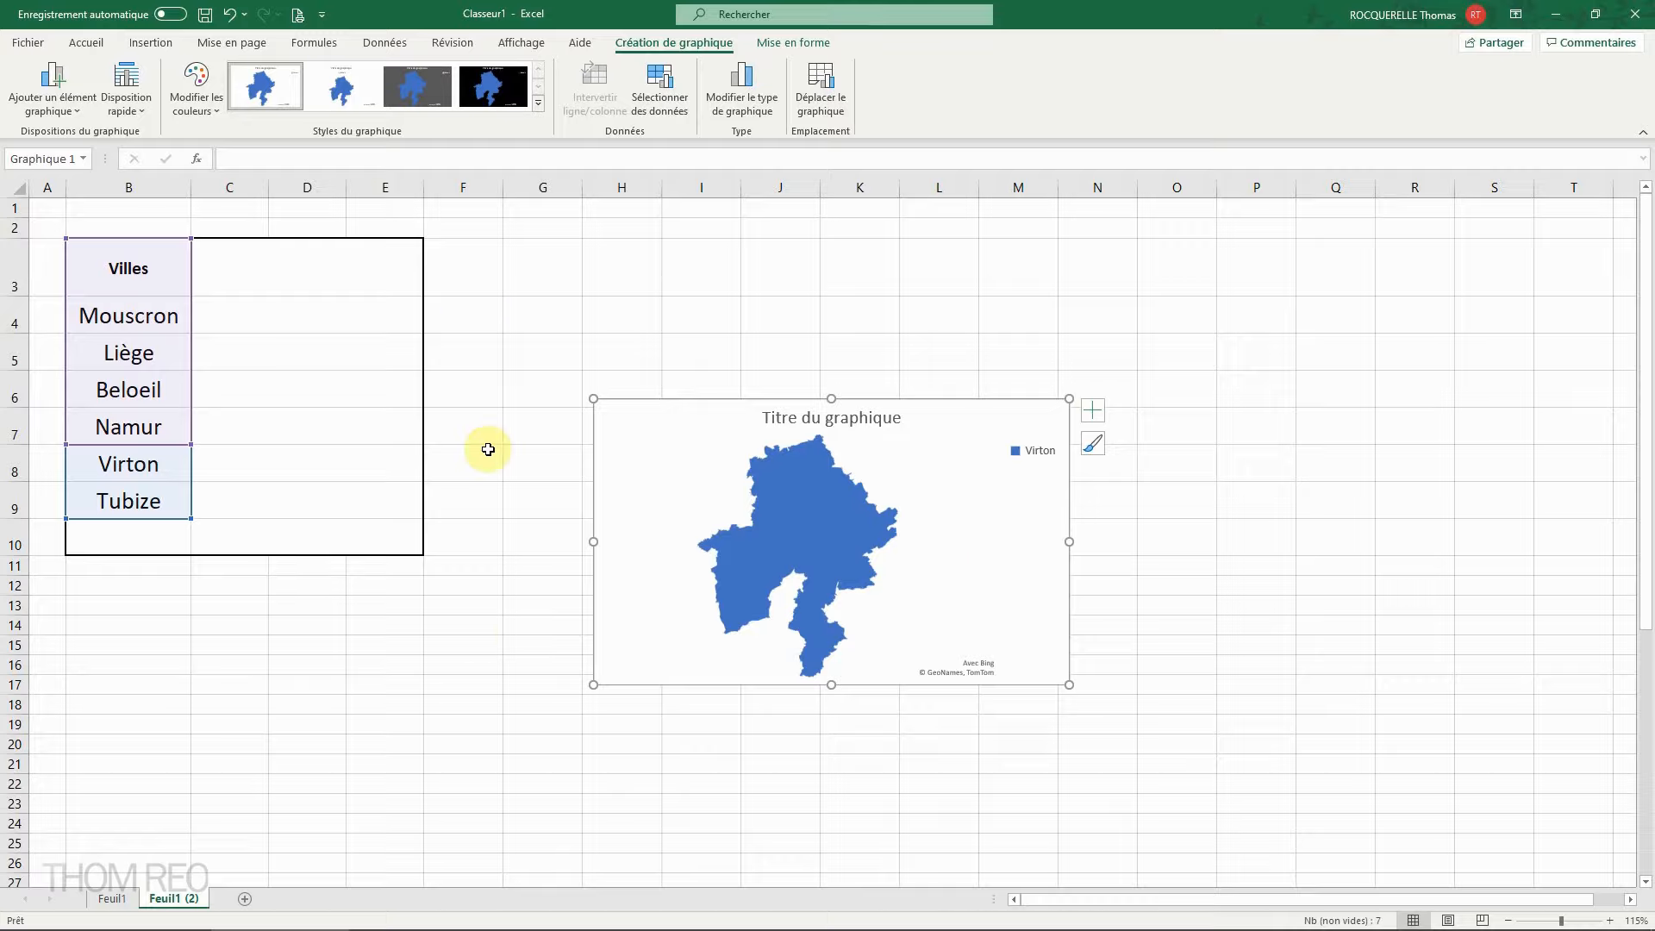
pyautogui.hotkey('ctrl', 'z')
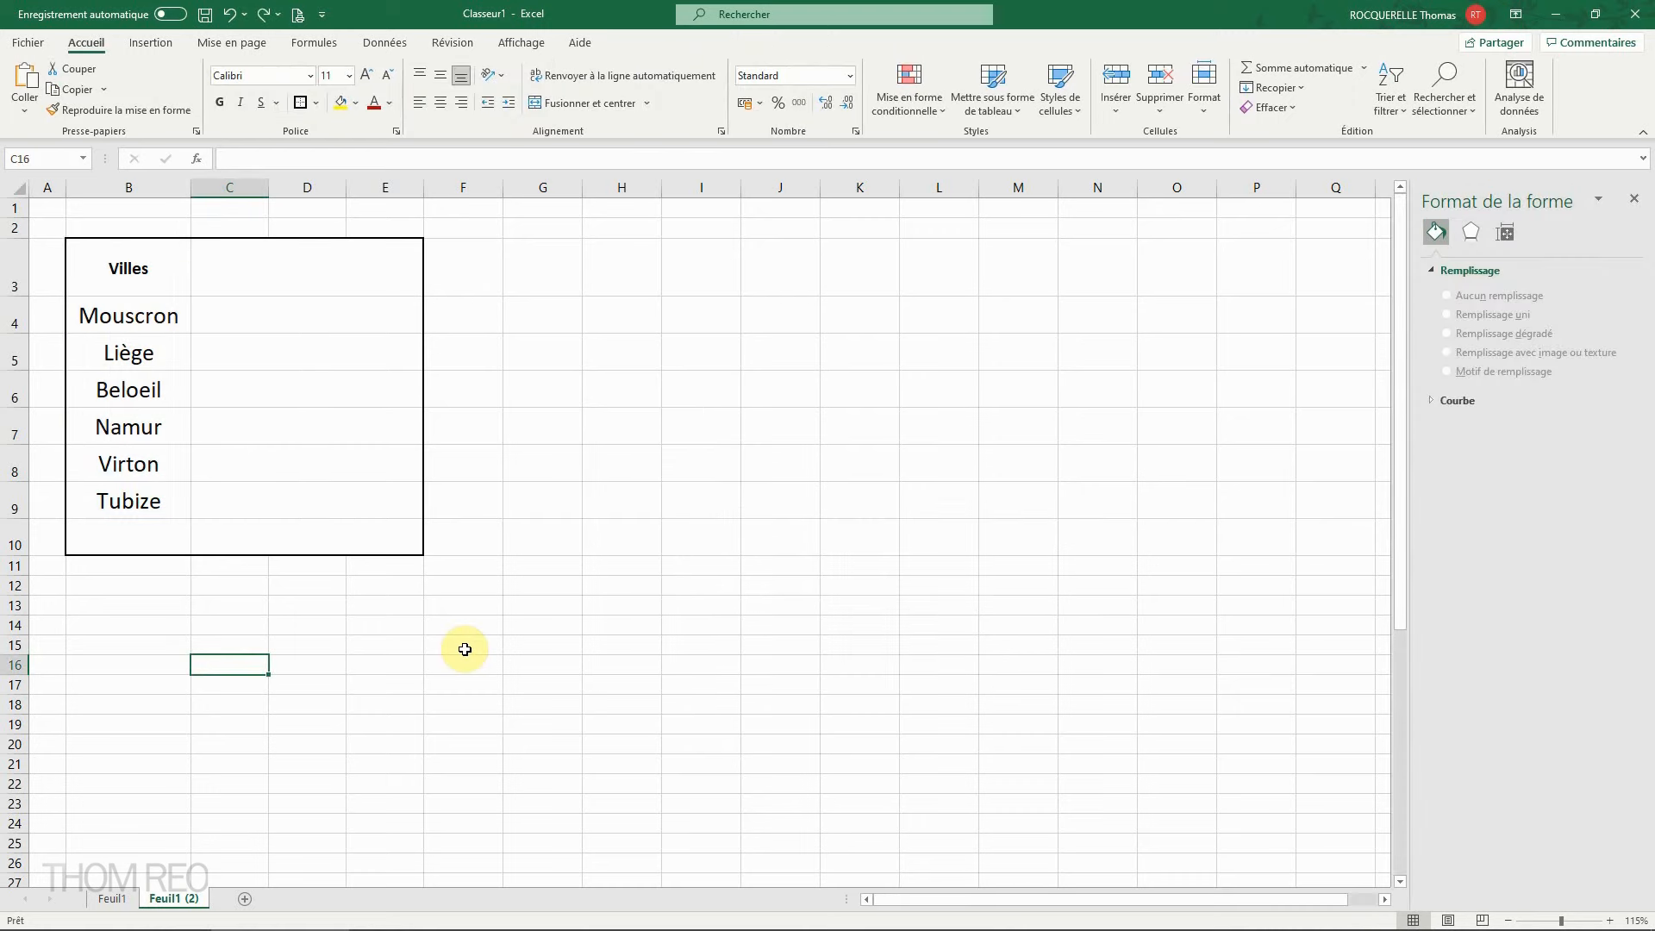
# Step: Convert the cities in B4:B9 to the Geography data type, matching the Virton cell to the town of Virton
pyautogui.moveTo(127, 315); pyautogui.dragTo(140, 510)
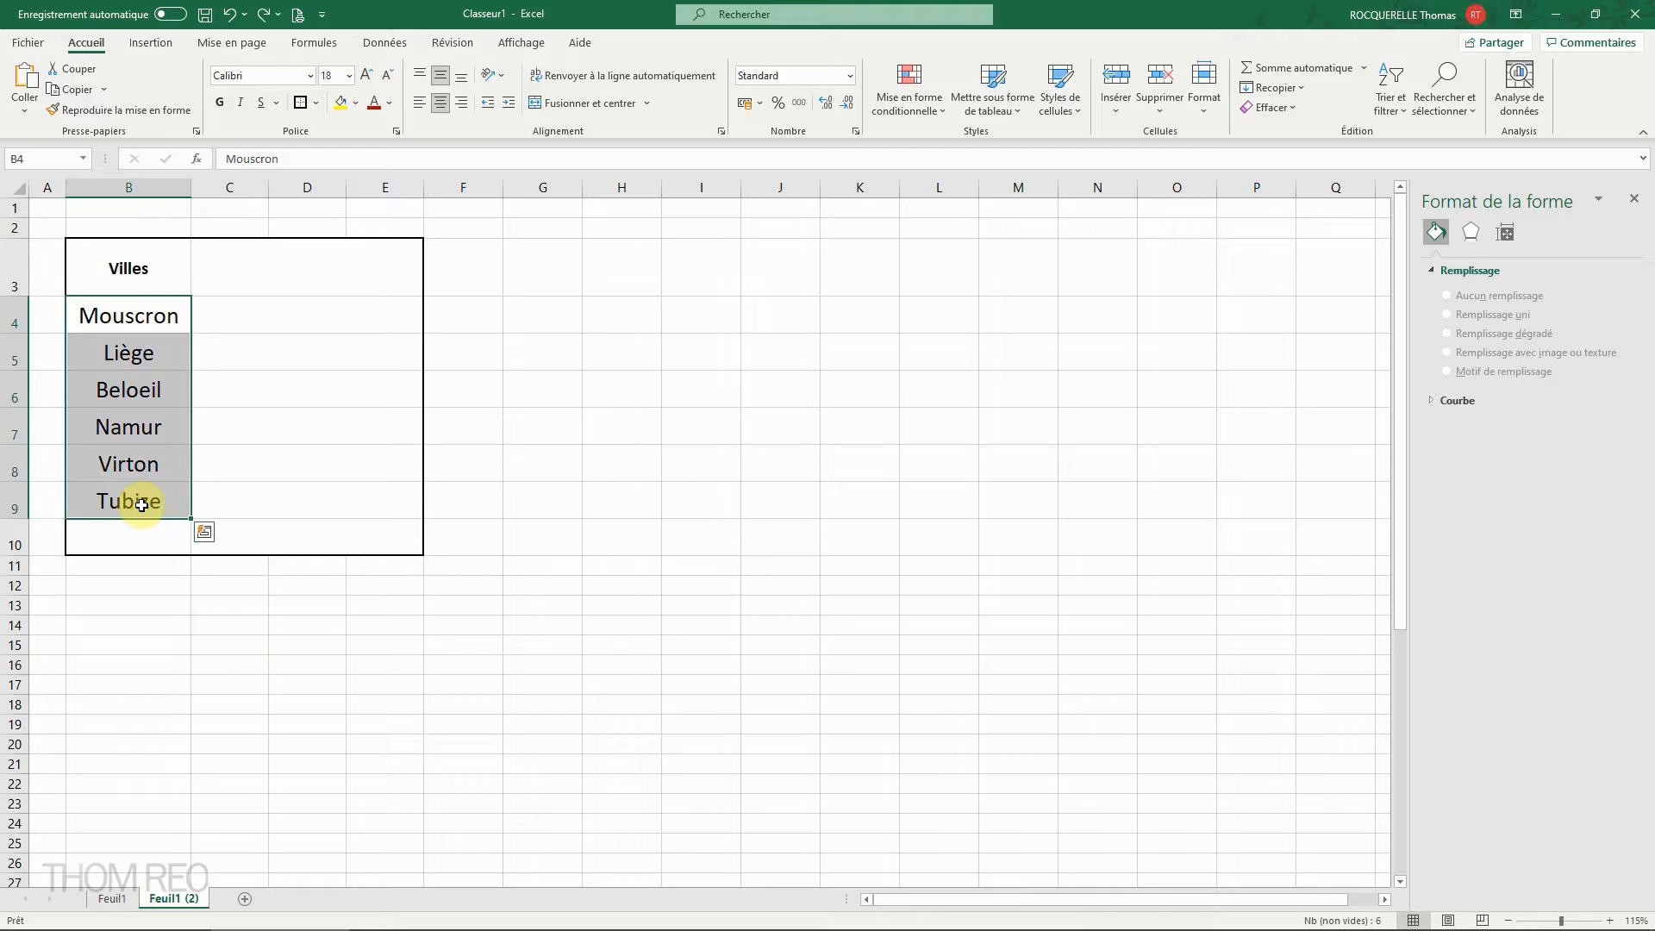
pyautogui.click(389, 42)
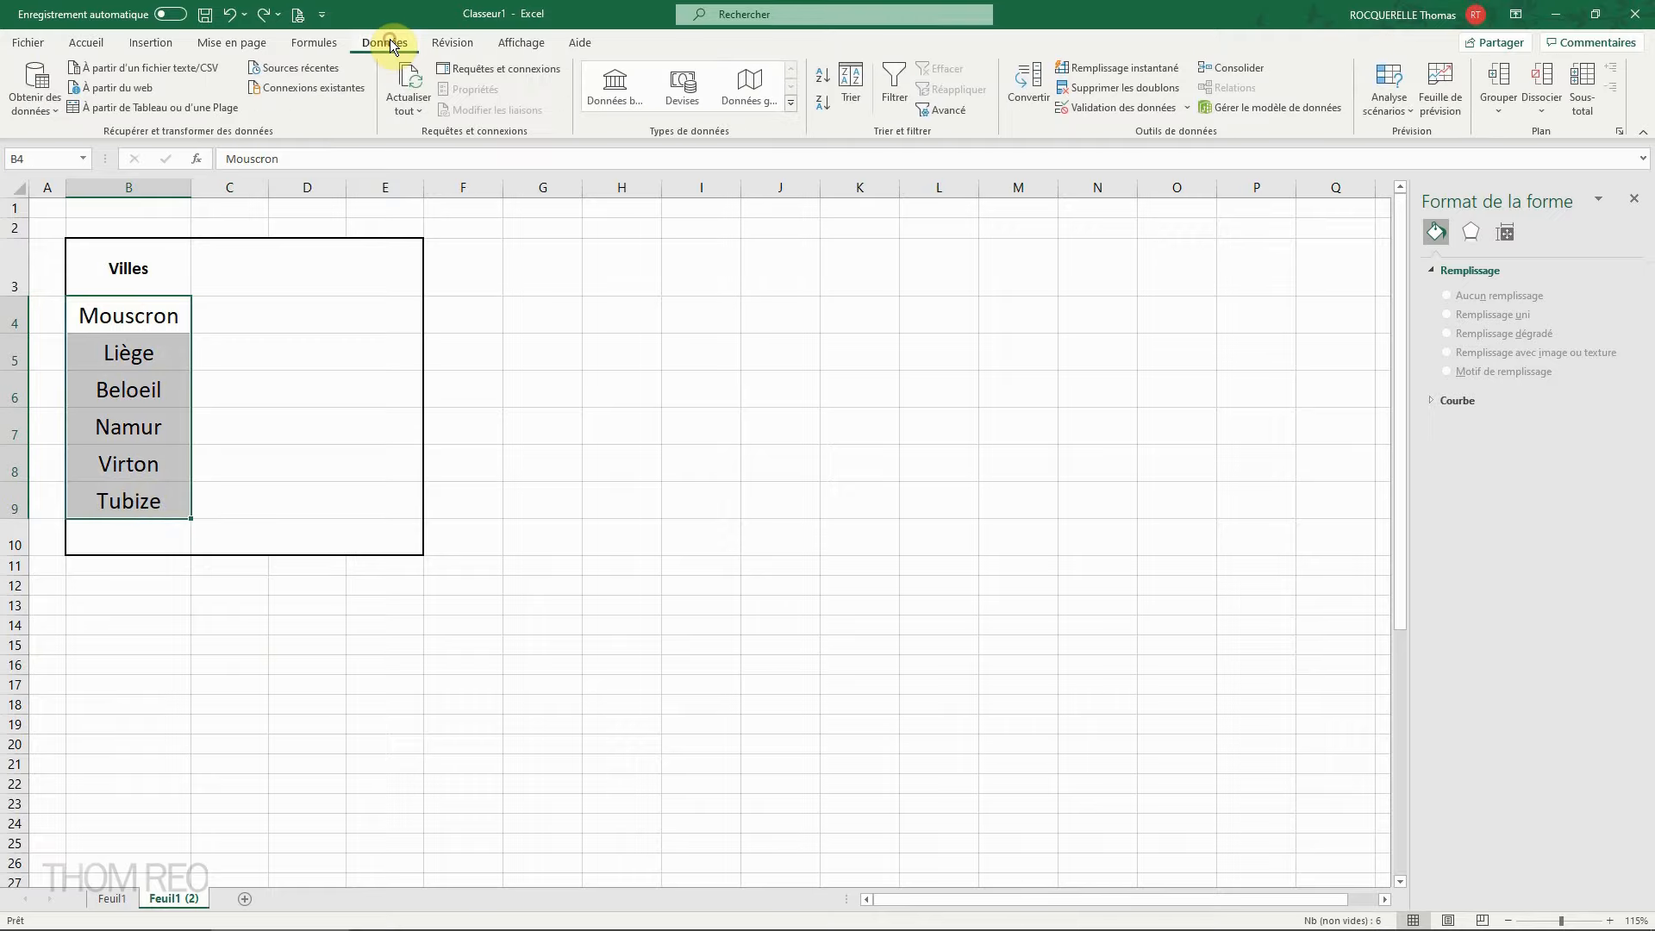
pyautogui.click(751, 91)
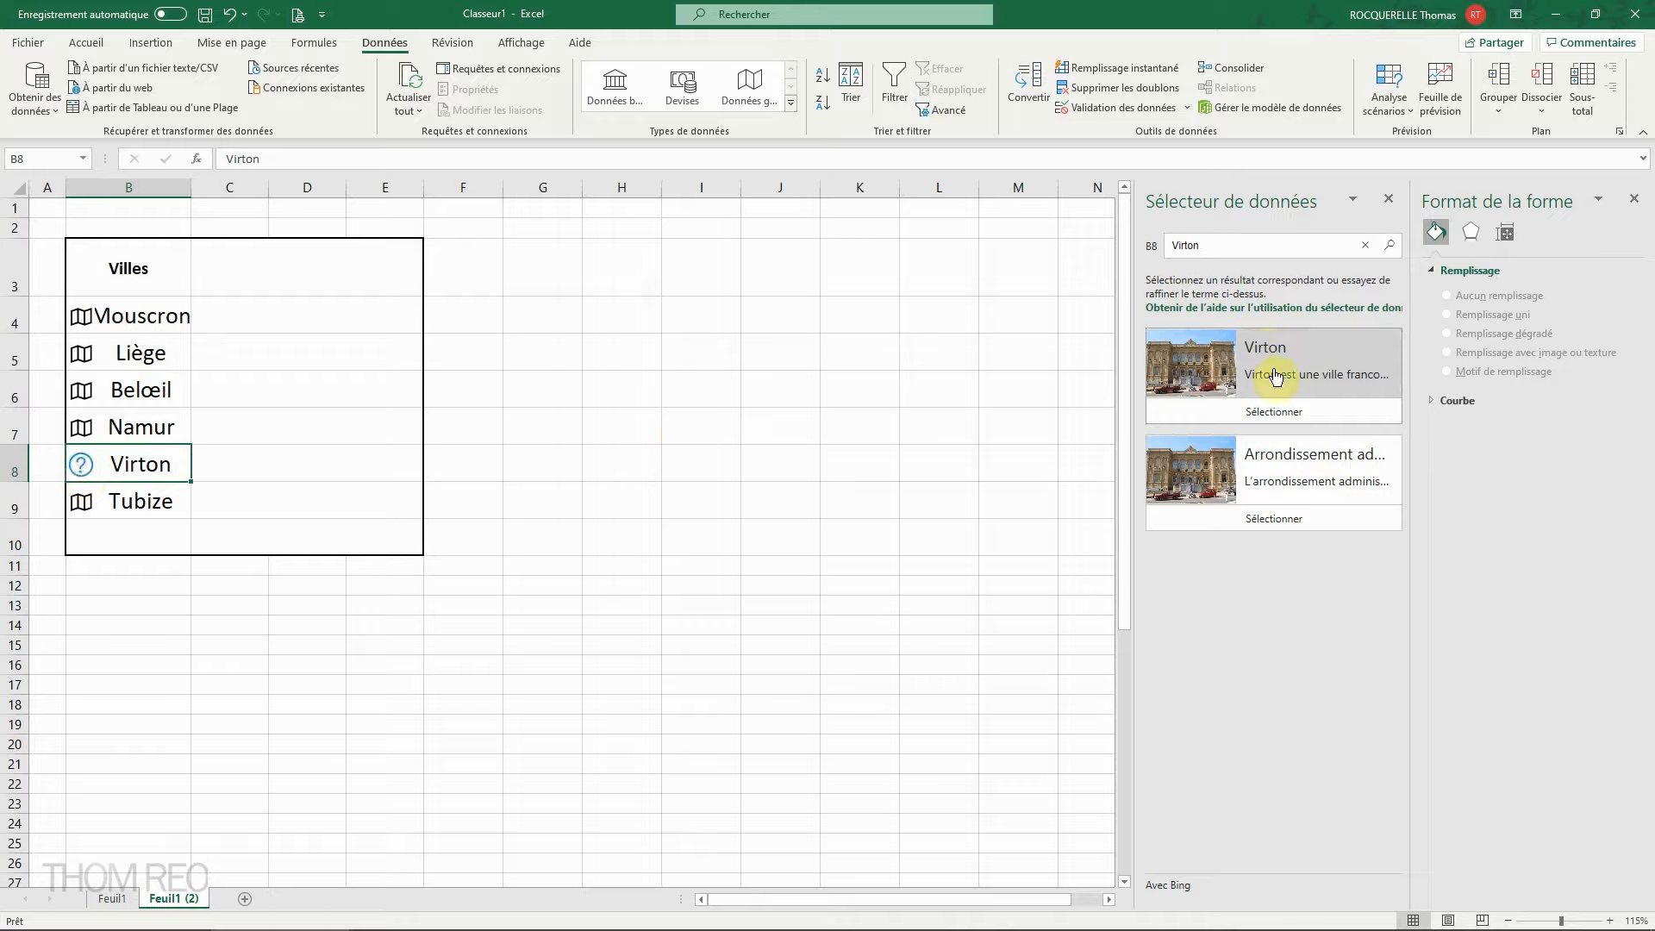
pyautogui.click(1255, 416)
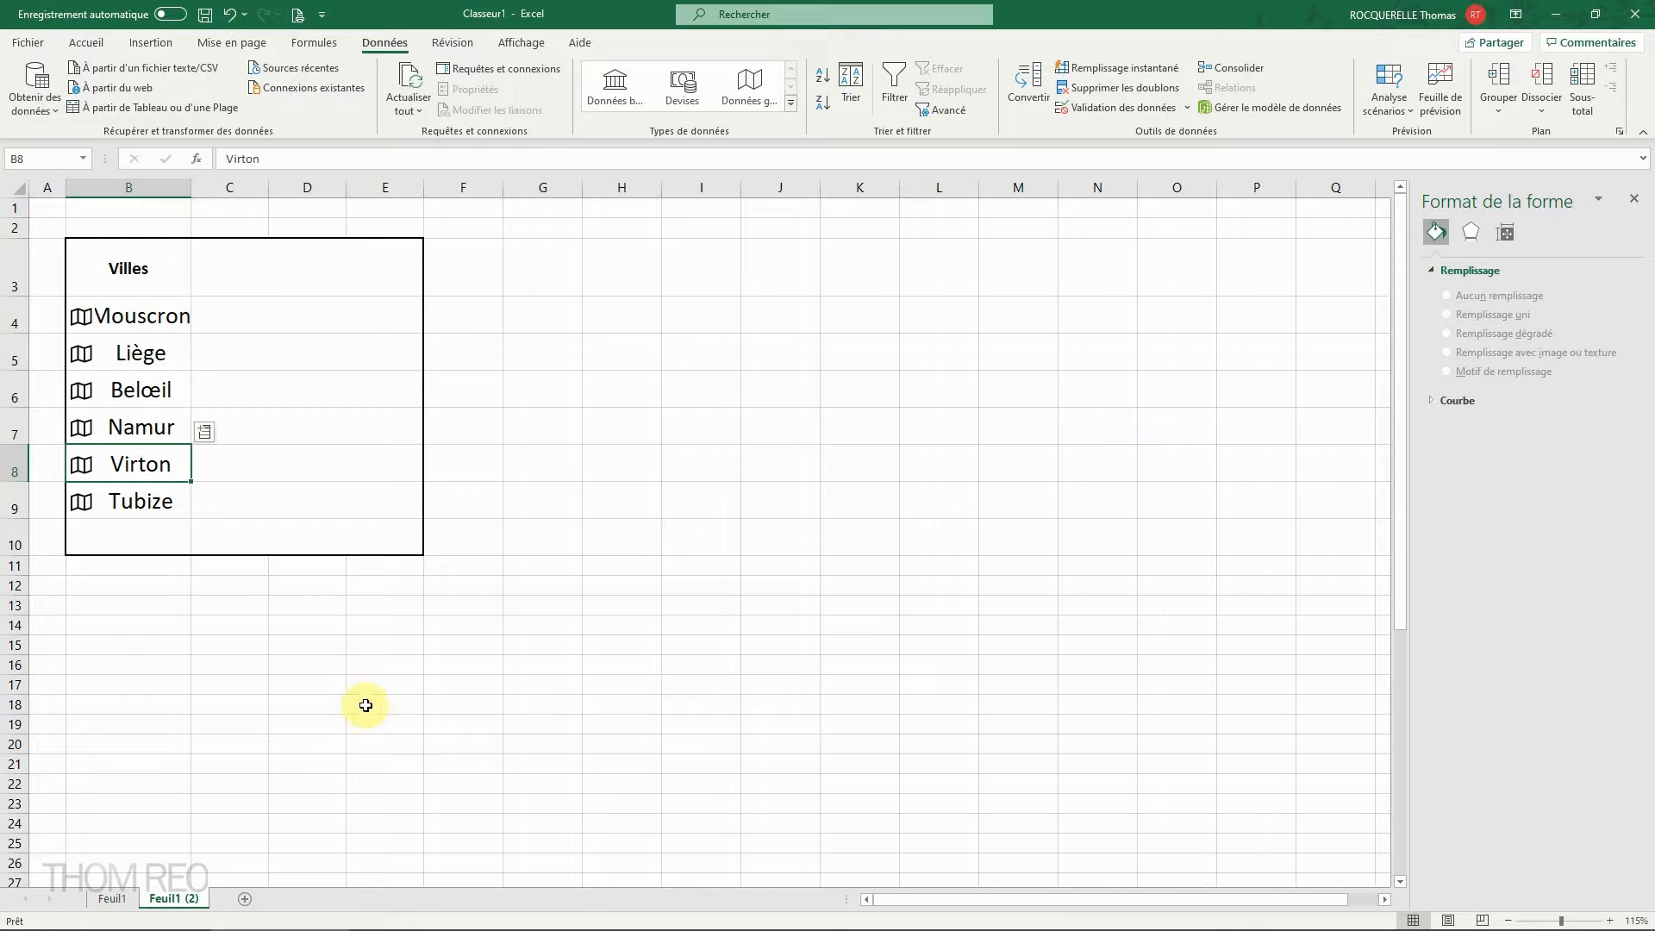
# Step: Examine the geography data cards for Mouscron, Belœil and Virton
pyautogui.click(84, 319)
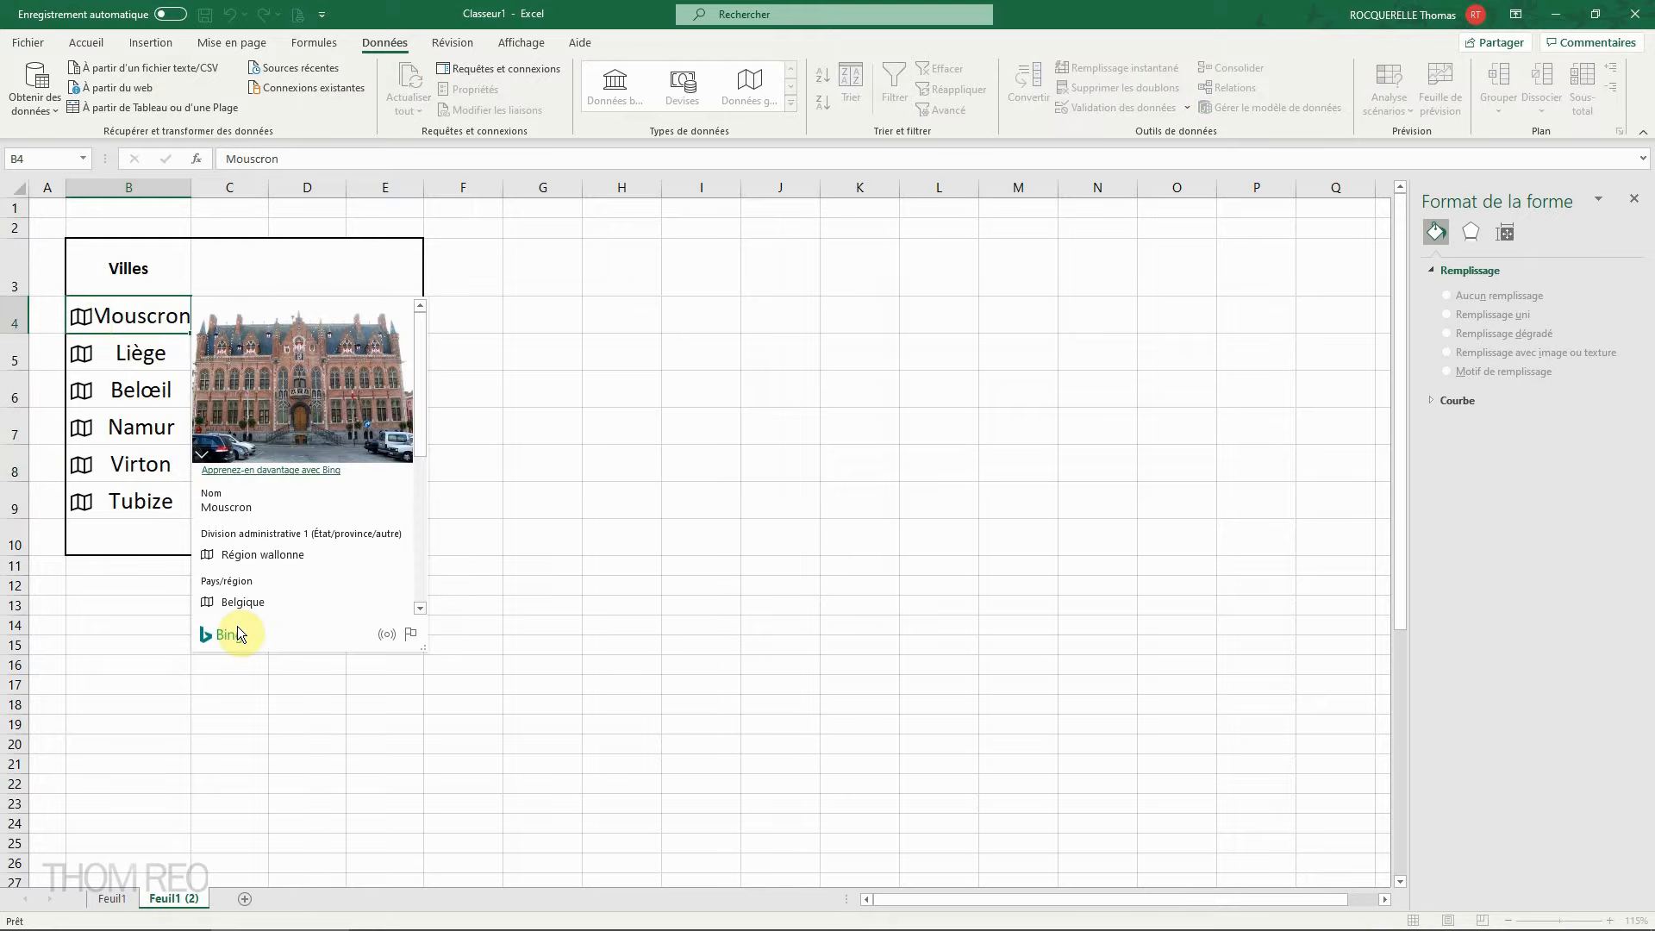
pyautogui.moveTo(416, 350)
pyautogui.mouseDown()
pyautogui.moveTo(410, 529)
pyautogui.moveTo(421, 324)
pyautogui.mouseUp()
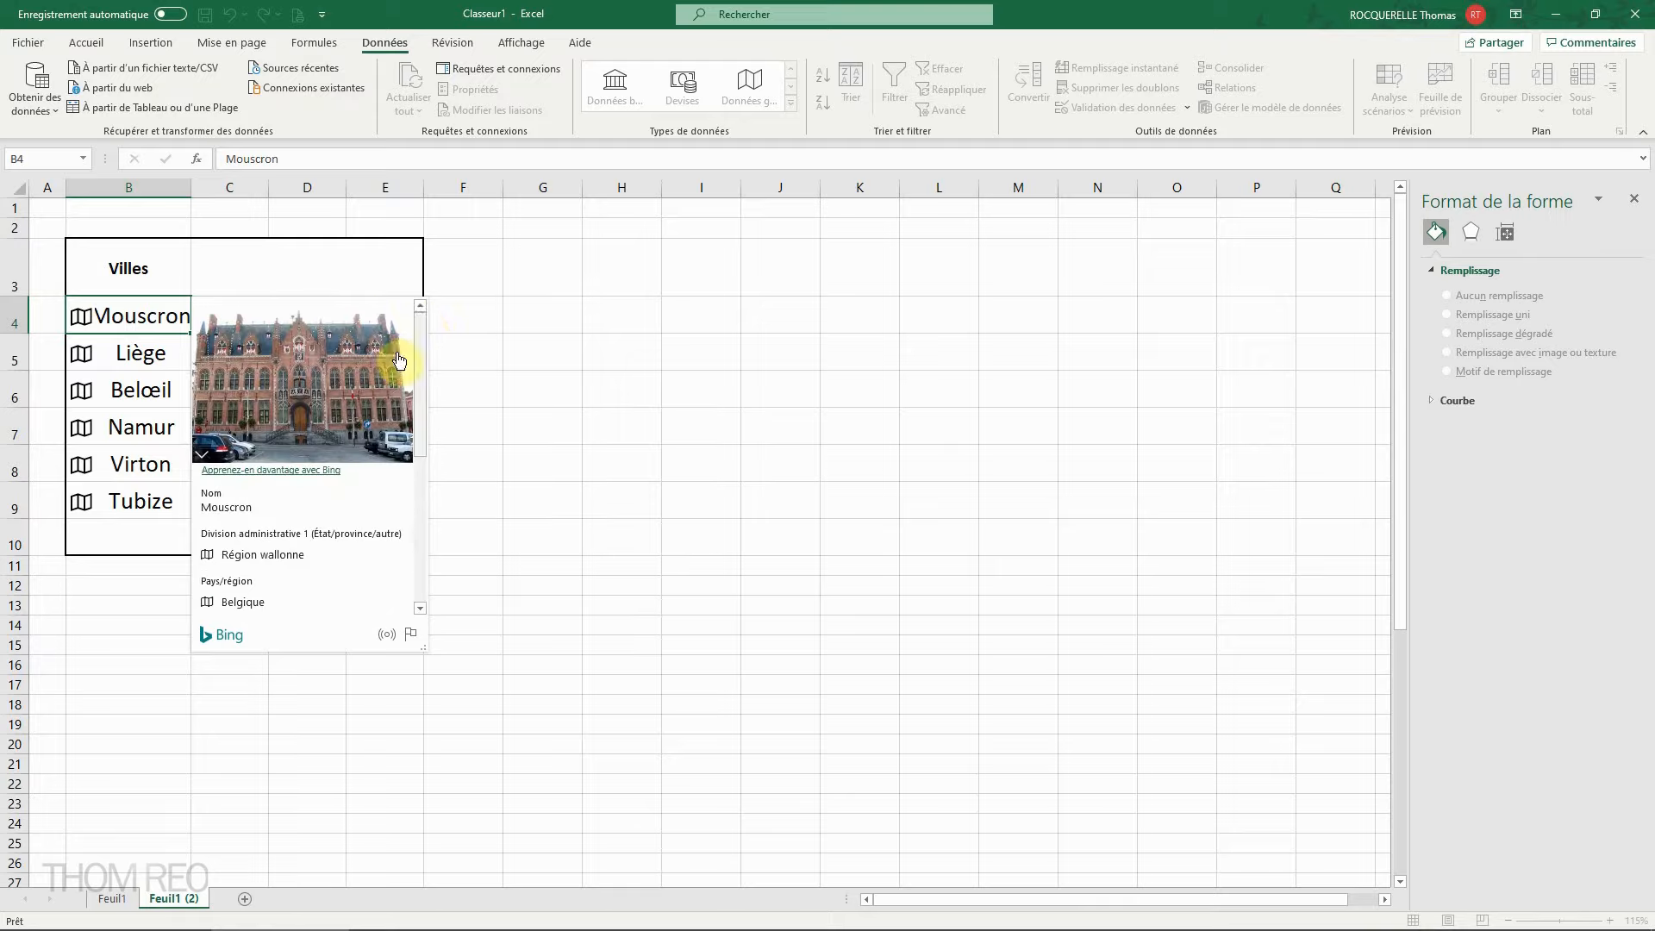
pyautogui.click(77, 389)
pyautogui.click(78, 390)
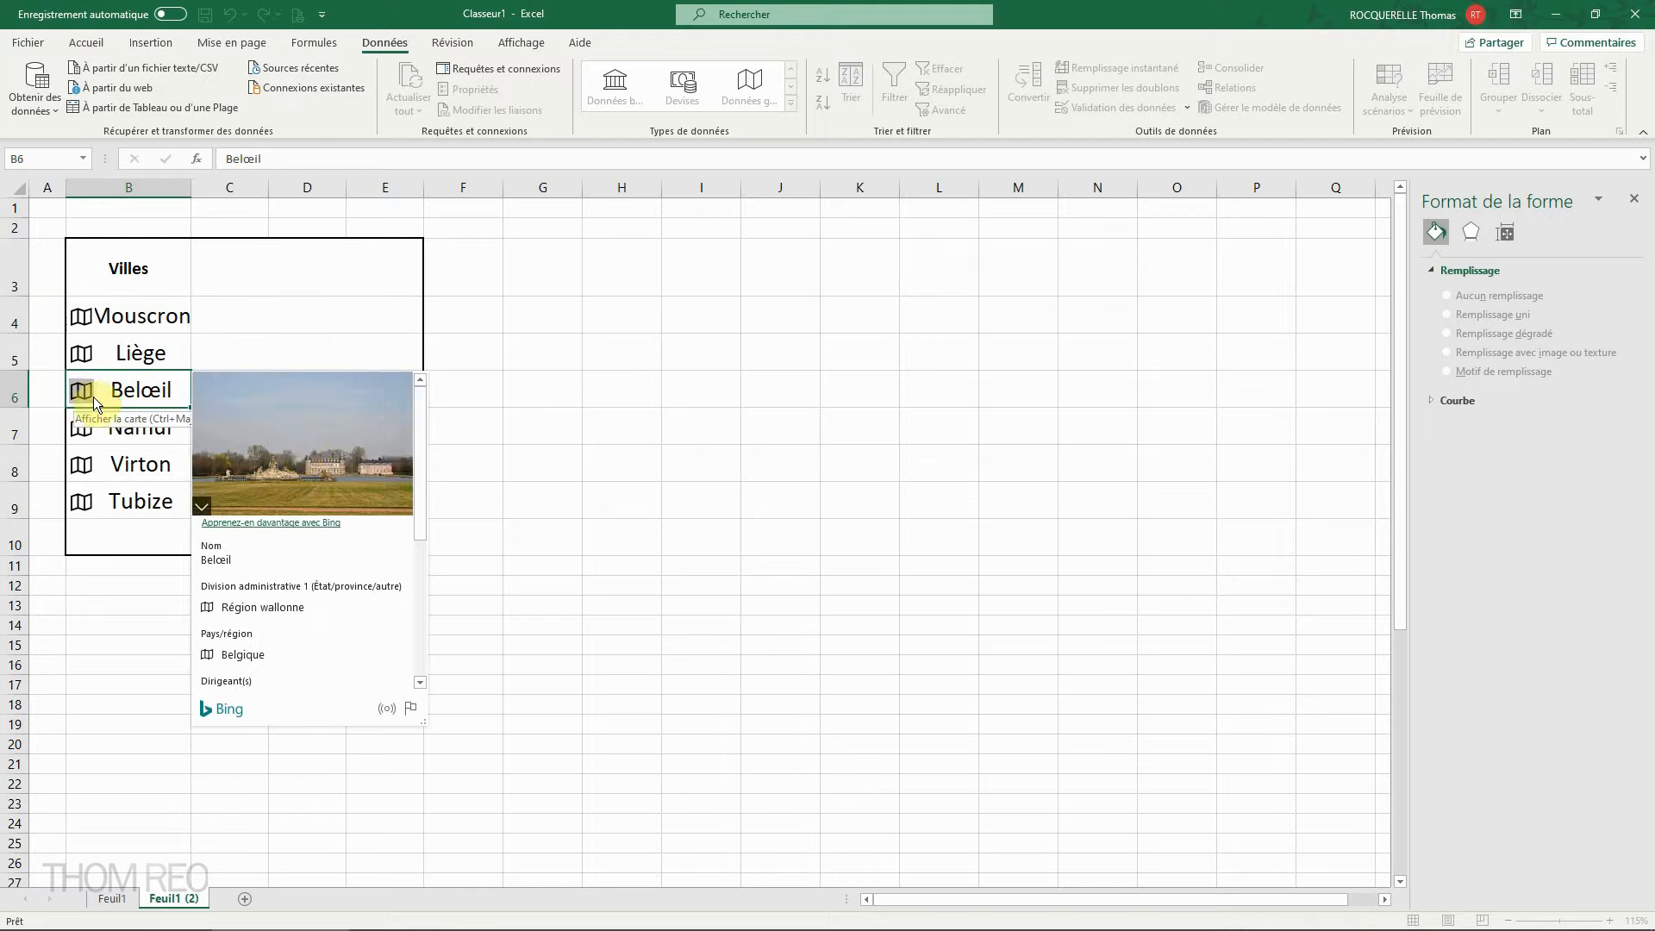
pyautogui.scroll(-5, 320, 570)
pyautogui.click(81, 464)
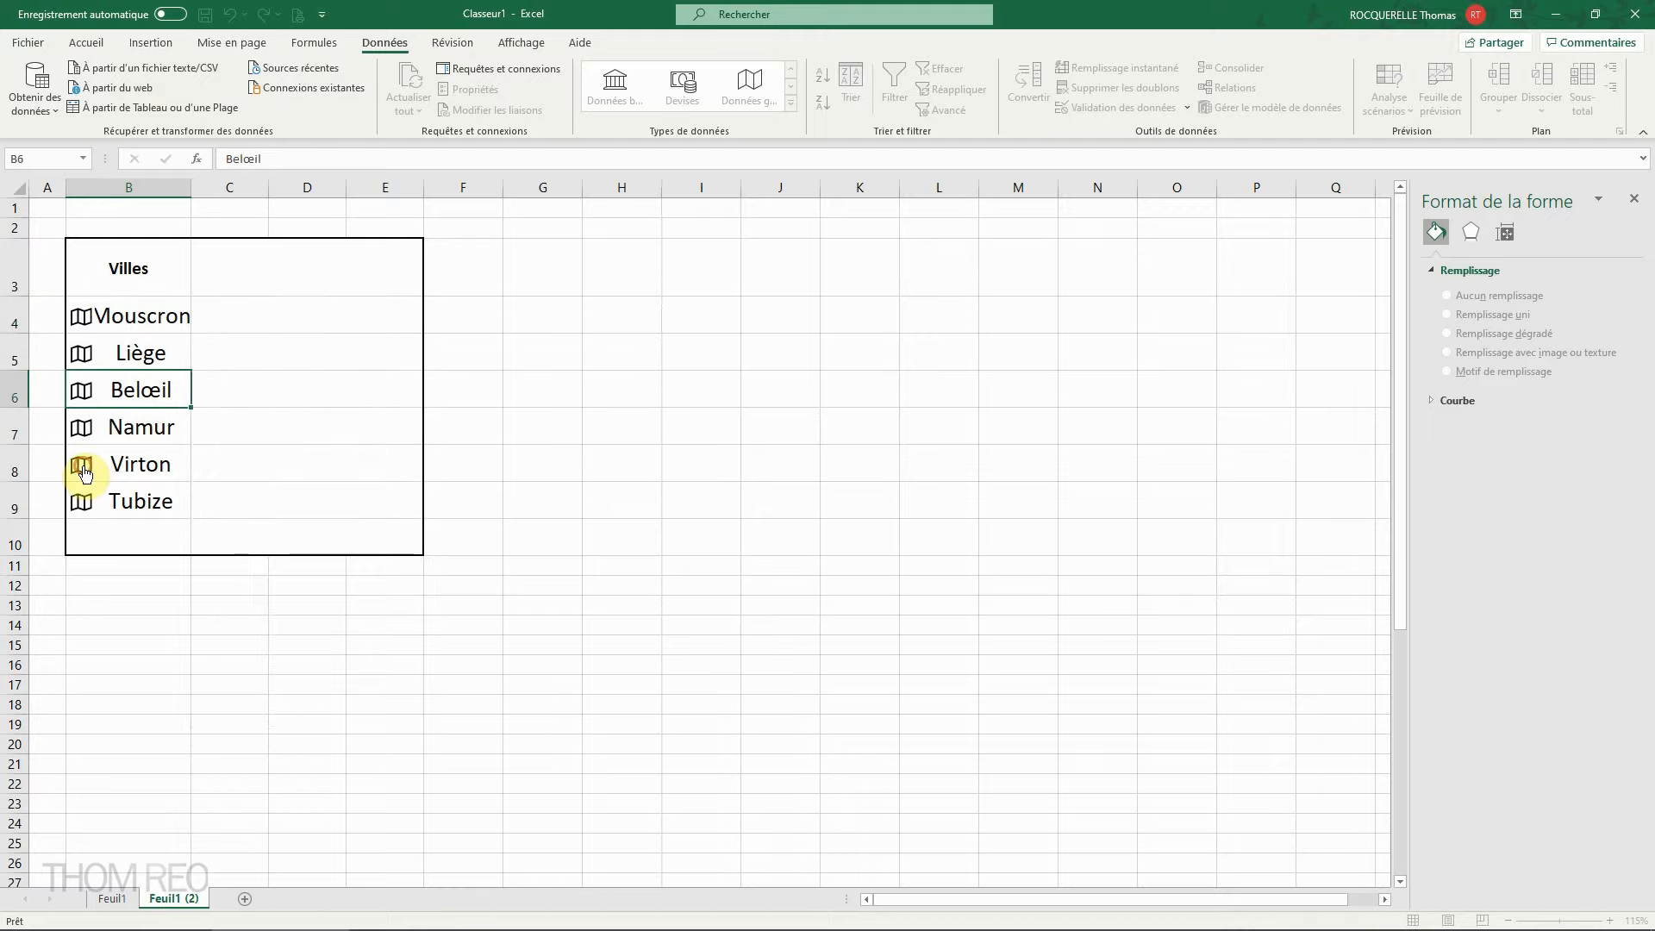
pyautogui.click(81, 464)
pyautogui.scroll(-5, 276, 554)
pyautogui.scroll(5, 276, 554)
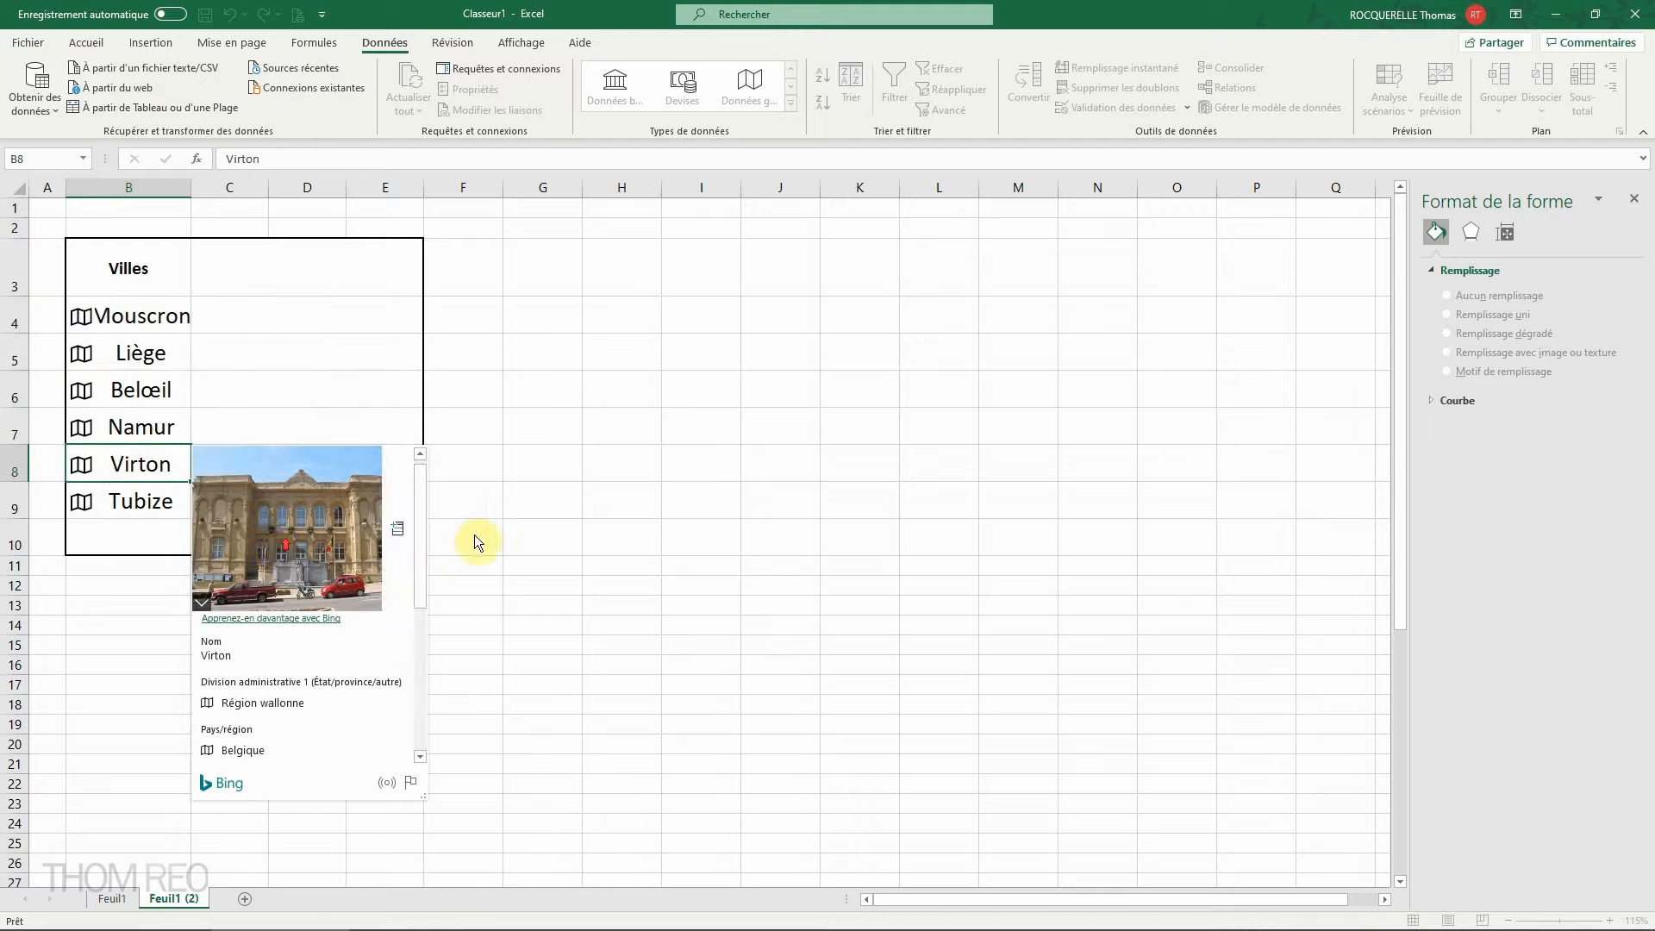
# Step: Extract the Nom field of the cities in B4:B9 into the adjacent column C
pyautogui.click(651, 496)
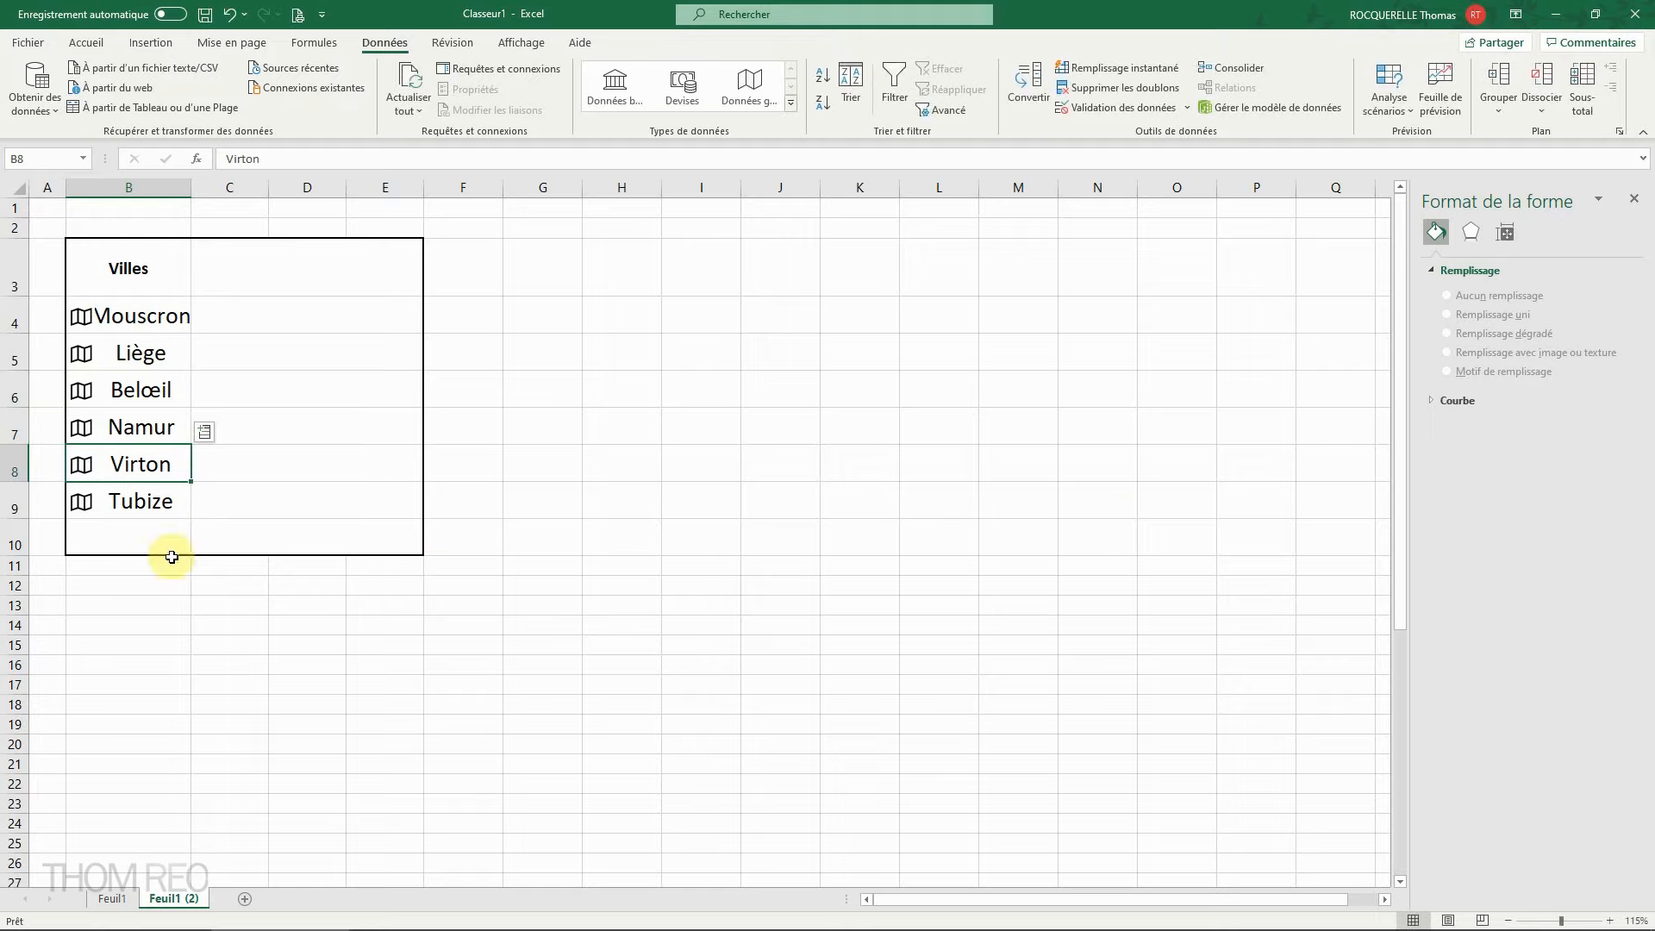
pyautogui.moveTo(125, 316); pyautogui.dragTo(140, 498)
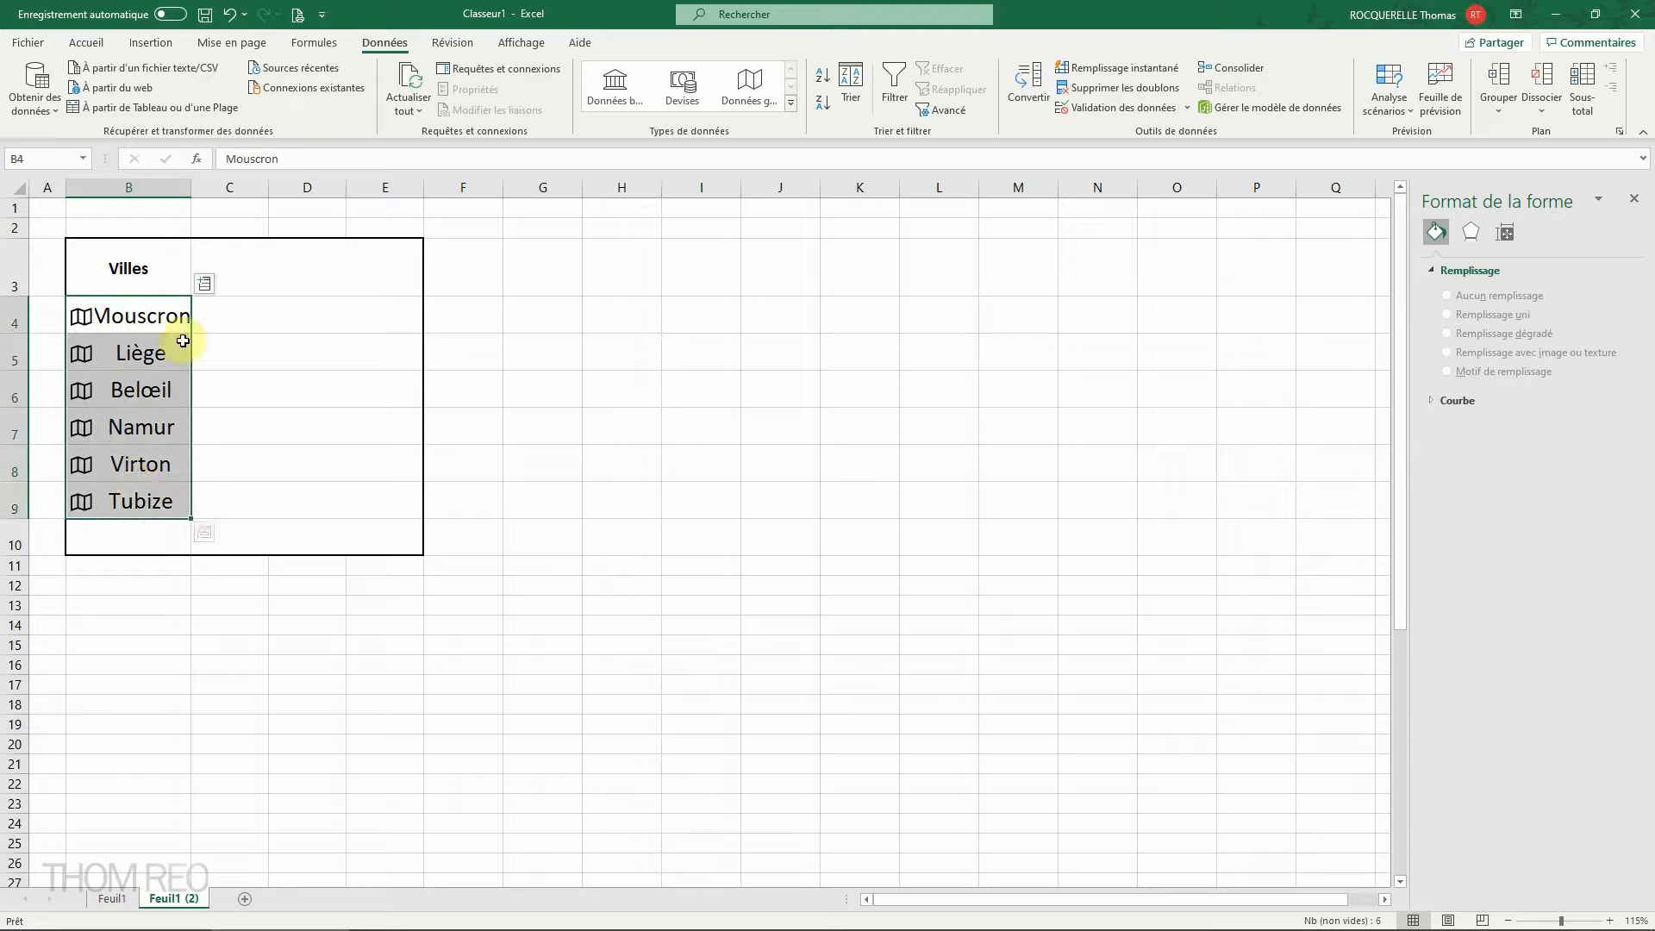
pyautogui.click(205, 286)
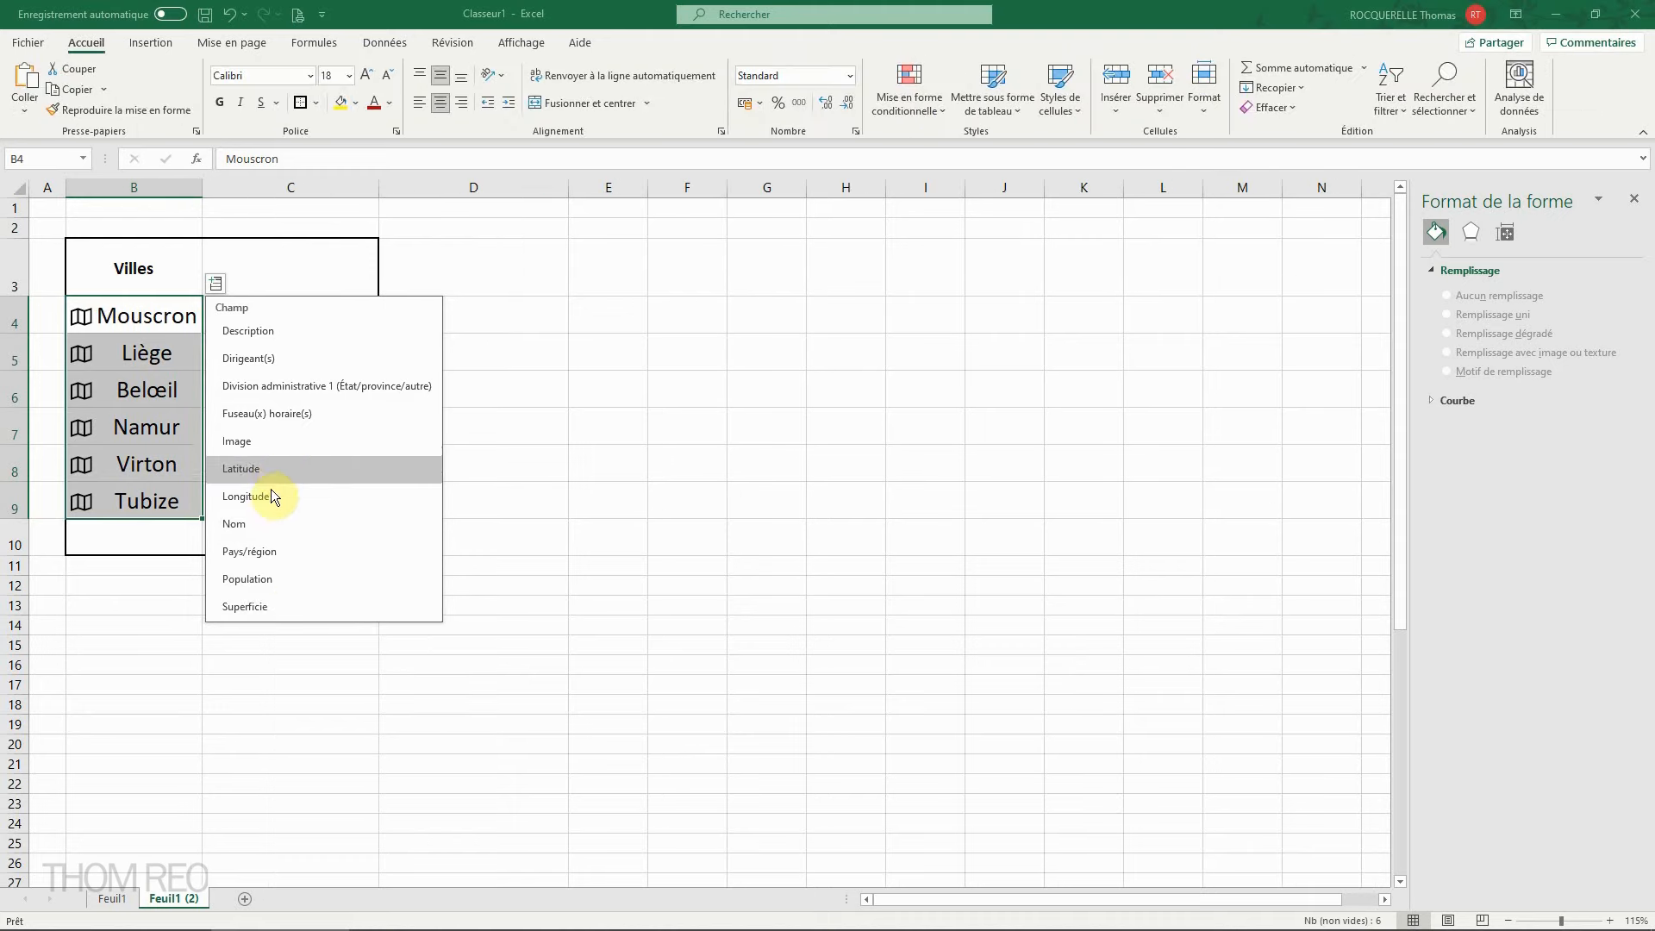
pyautogui.click(257, 526)
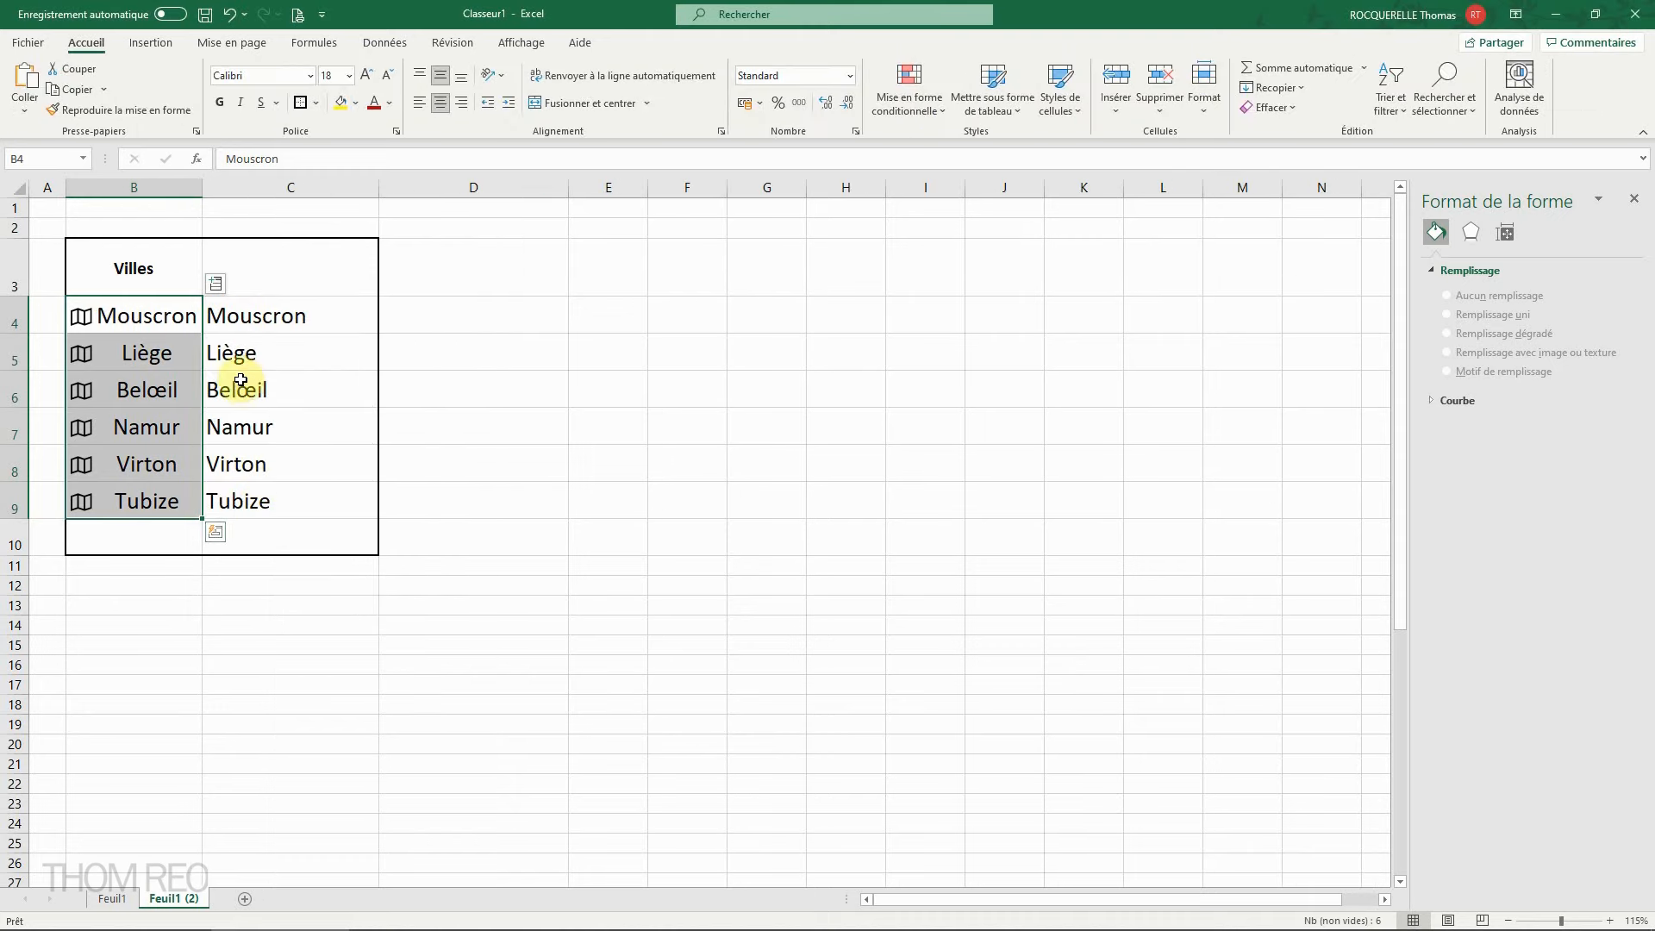
# Step: Create a filled map chart from the cities and their names in B4:C9
pyautogui.moveTo(143, 314); pyautogui.dragTo(263, 509)
pyautogui.click(169, 50)
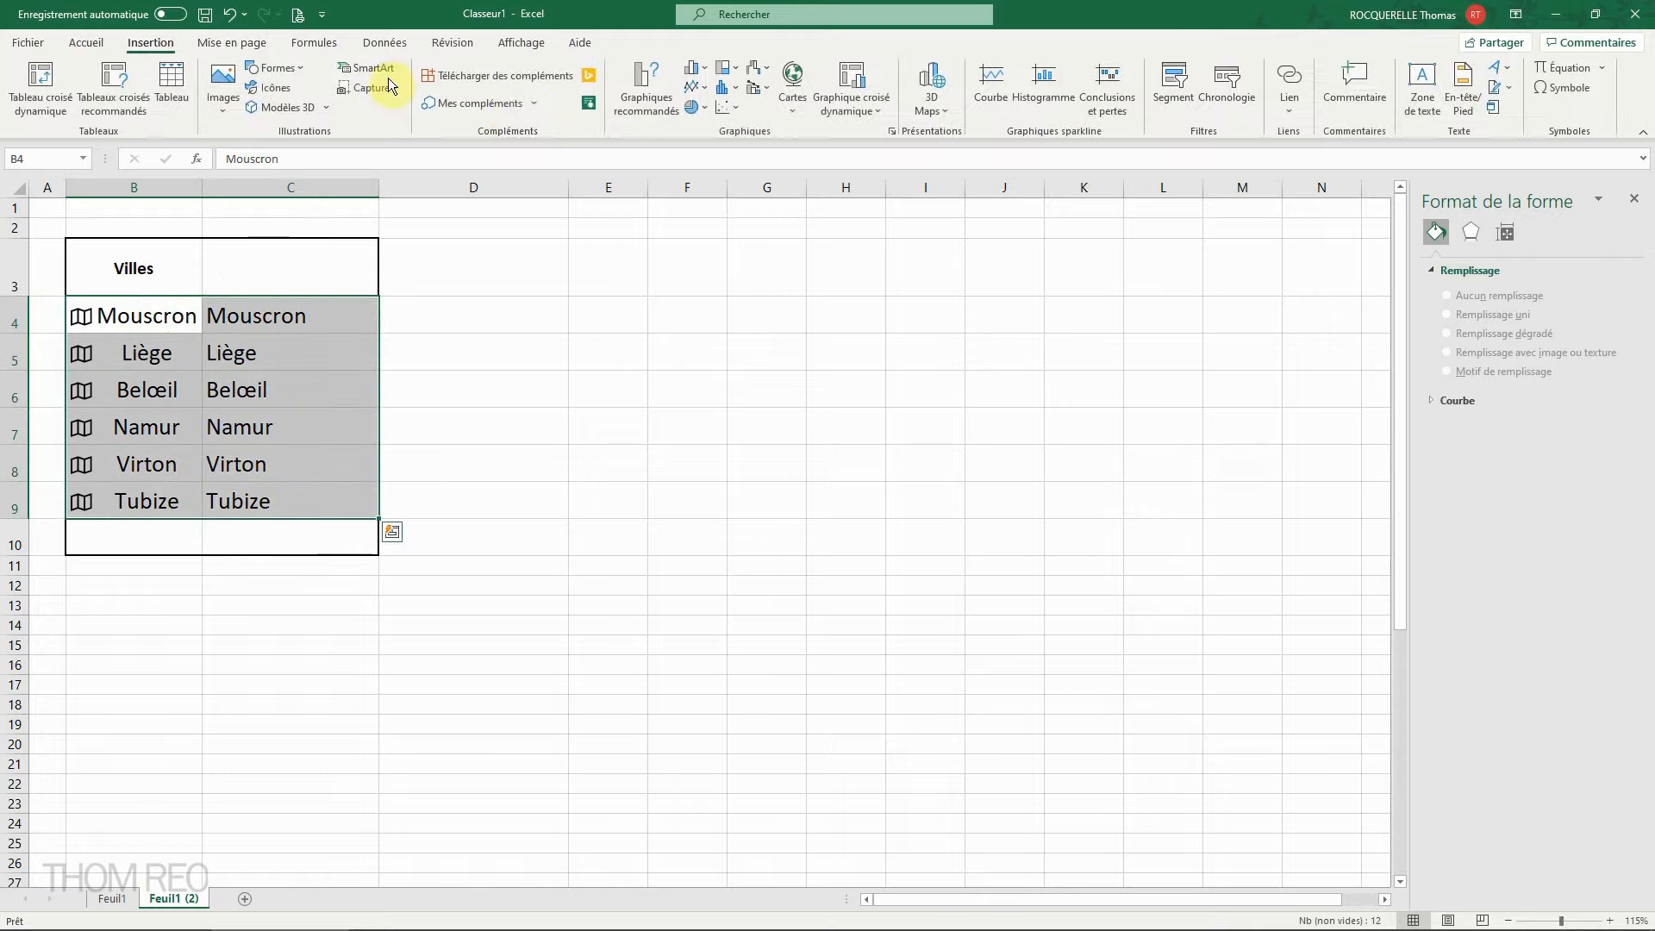
pyautogui.click(792, 84)
pyautogui.click(804, 173)
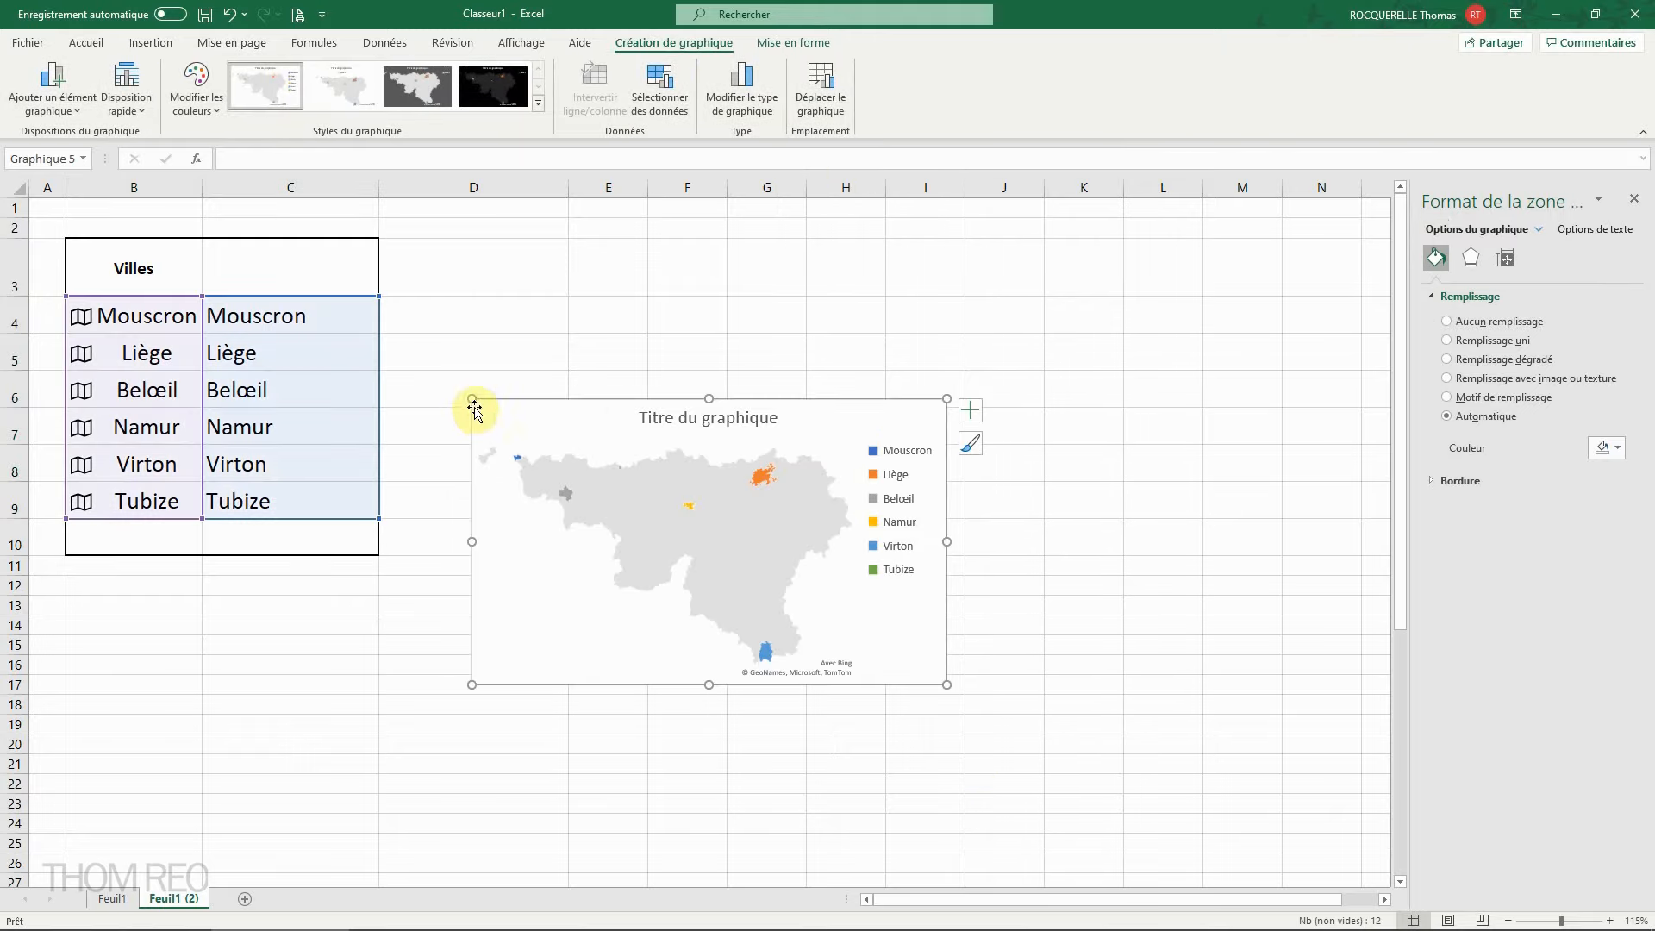
# Step: Enlarge the city map chart to cover about D3 to L25, beside the Villes table
pyautogui.moveTo(471, 397); pyautogui.dragTo(412, 278)
pyautogui.moveTo(948, 684); pyautogui.dragTo(1171, 849)
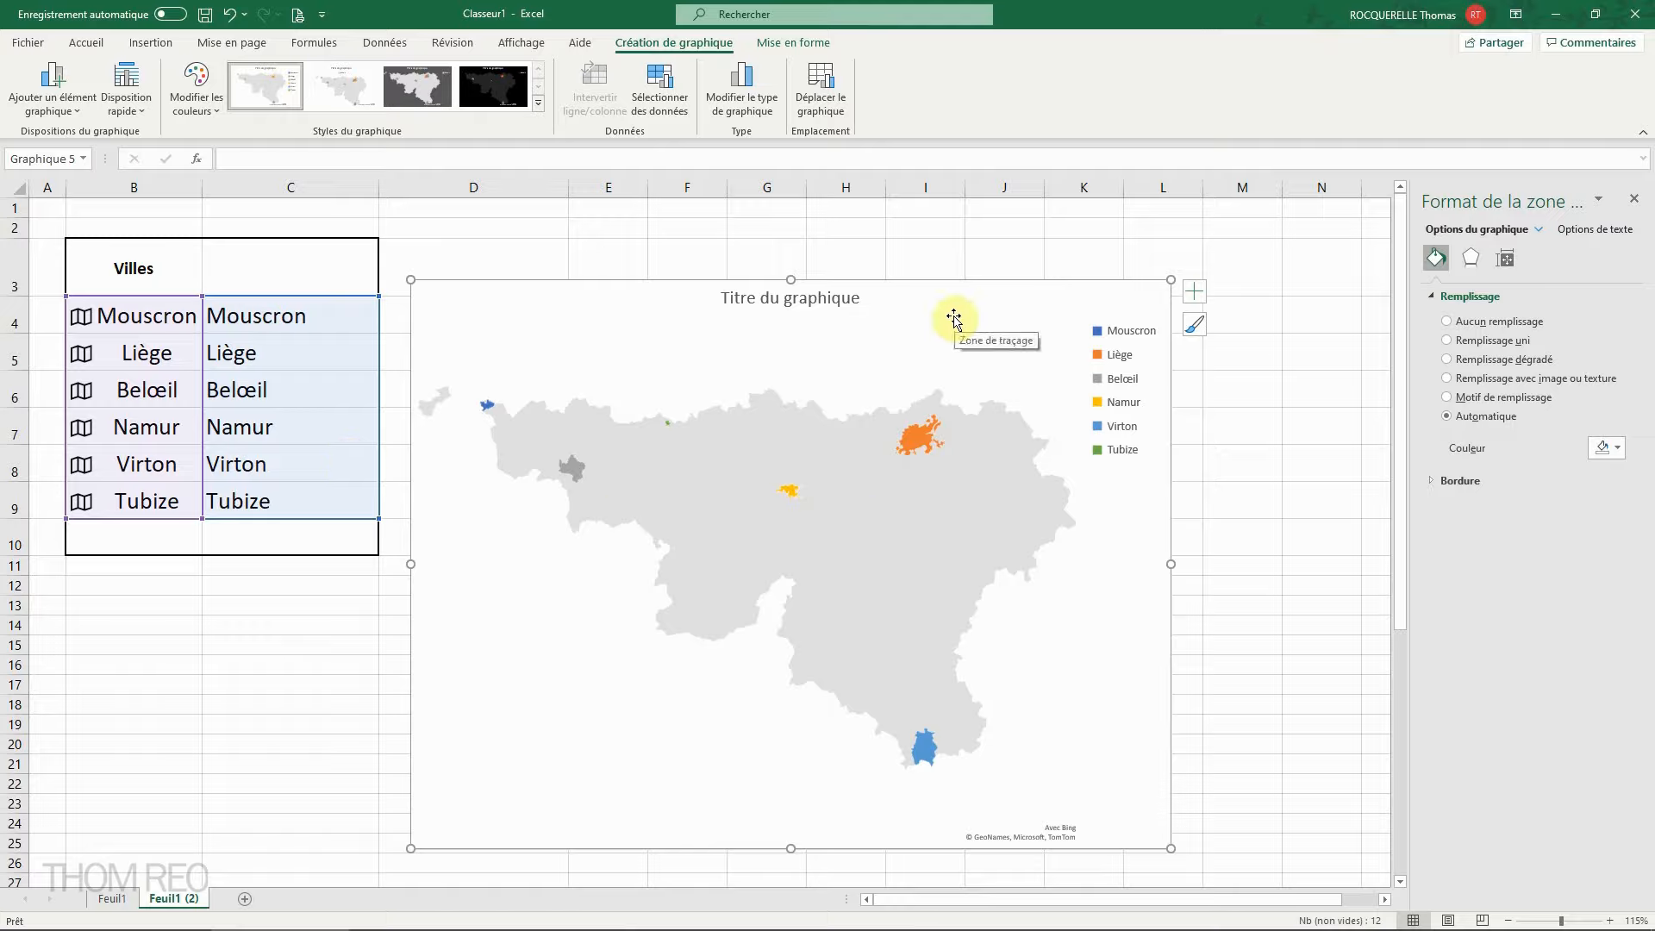
pyautogui.press('Escape')
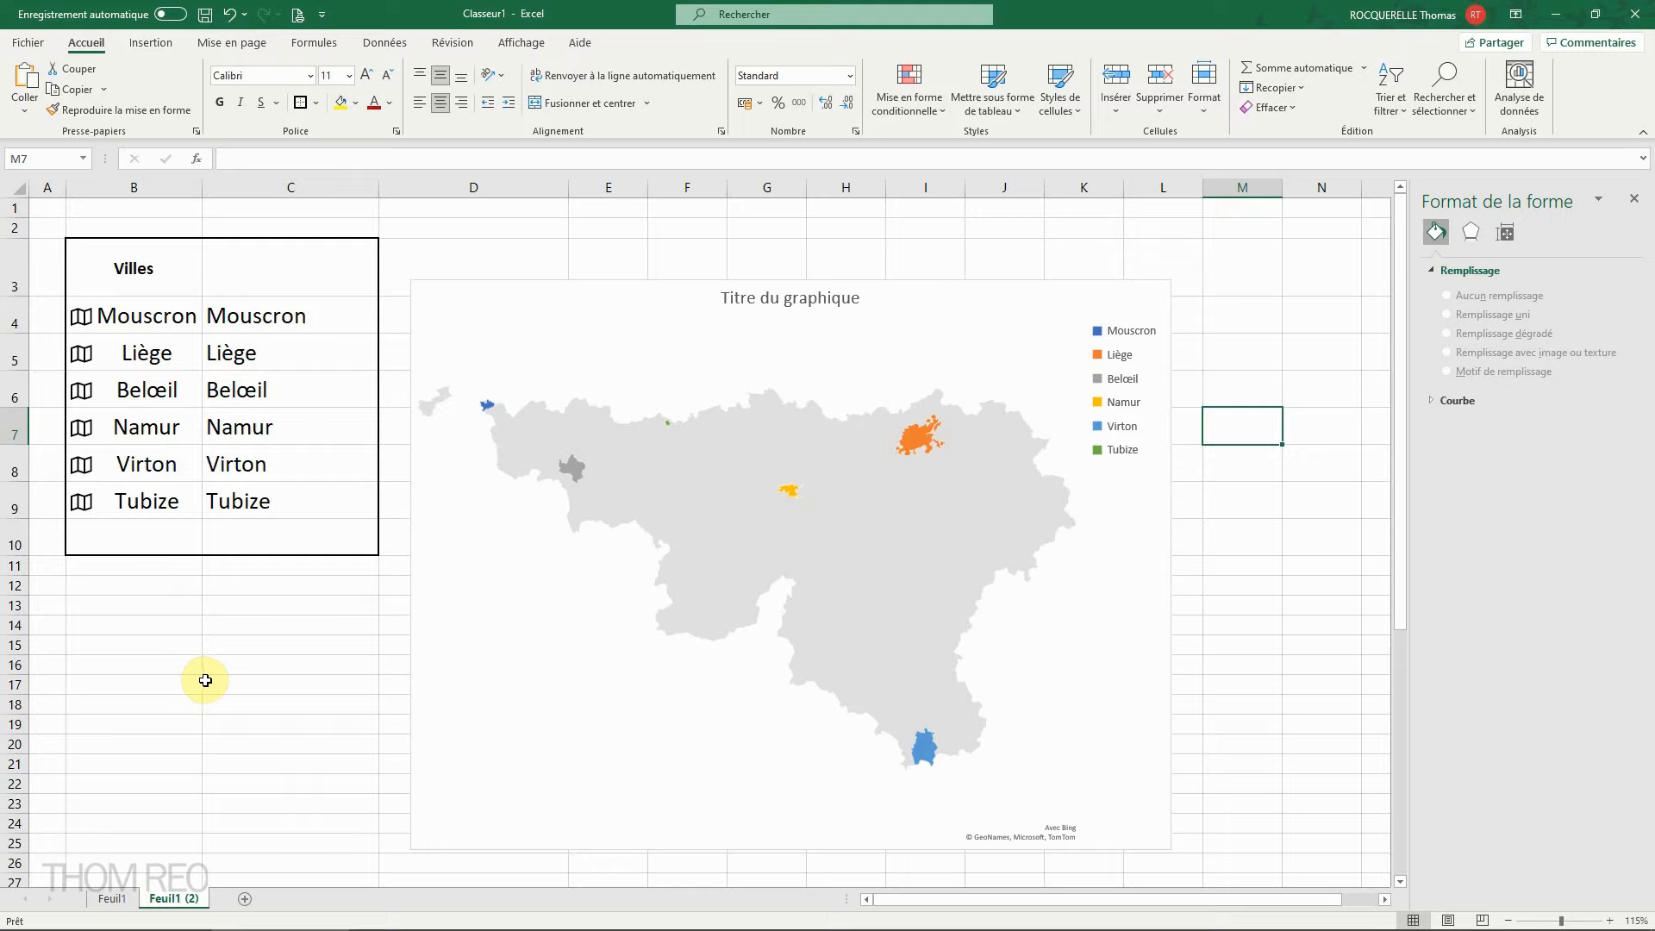
# Step: On the Feuil1 sheet, clear the medal heading and all medal counts in C3:E15
pyautogui.click(113, 900)
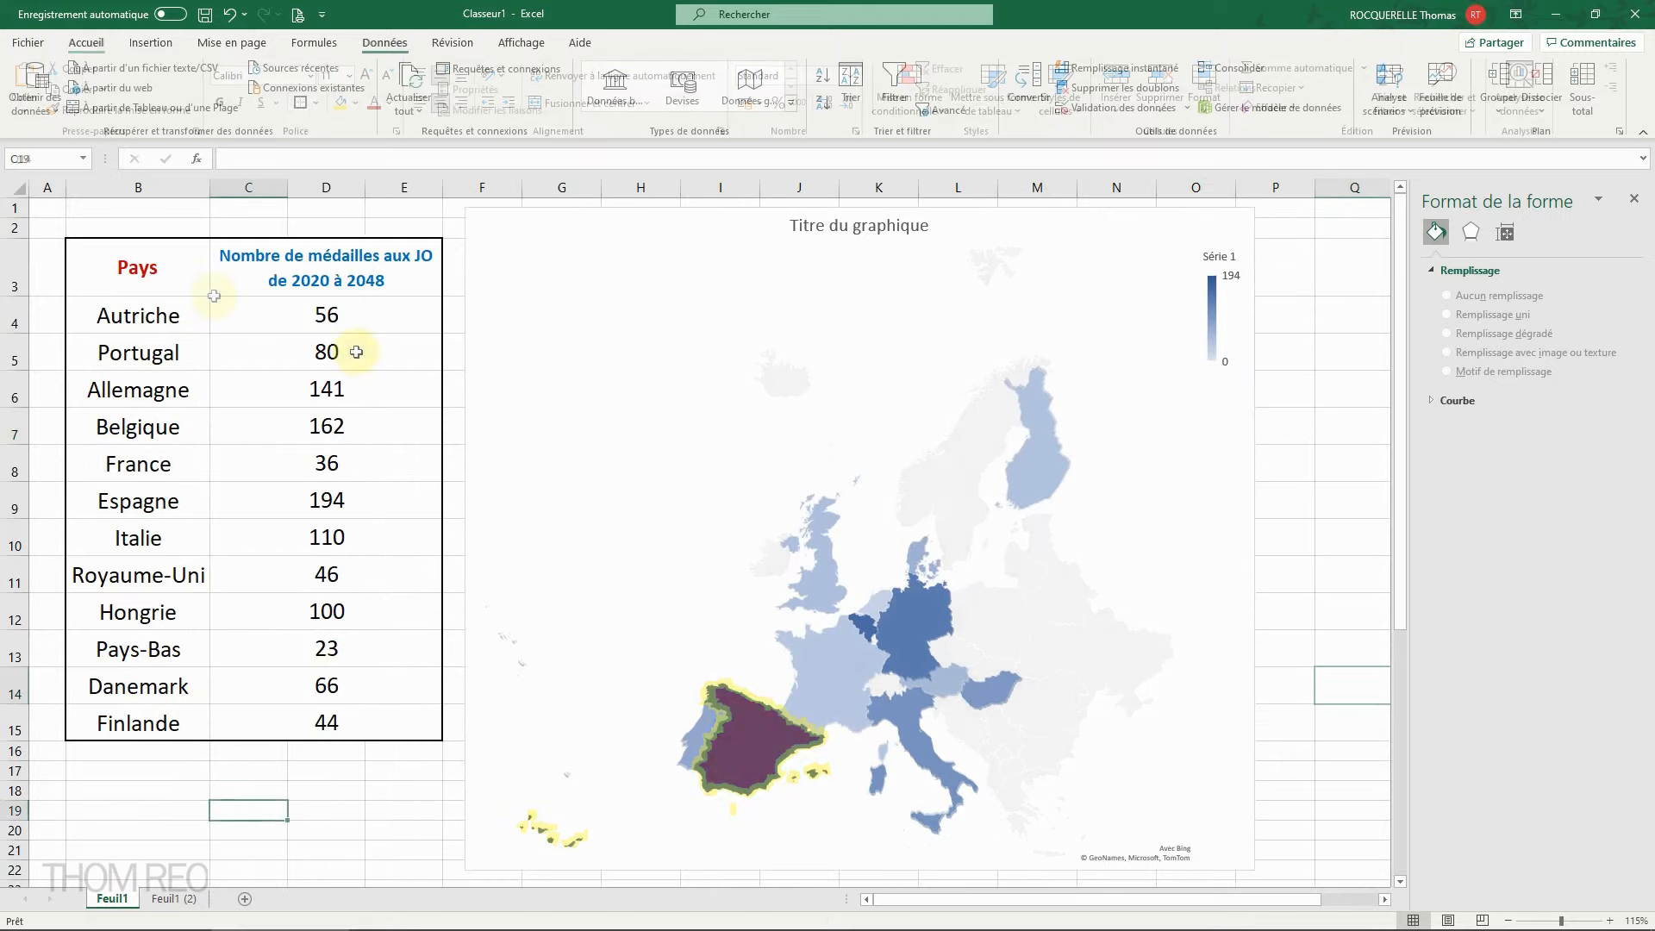
pyautogui.moveTo(357, 259); pyautogui.dragTo(357, 724)
pyautogui.press('Delete')
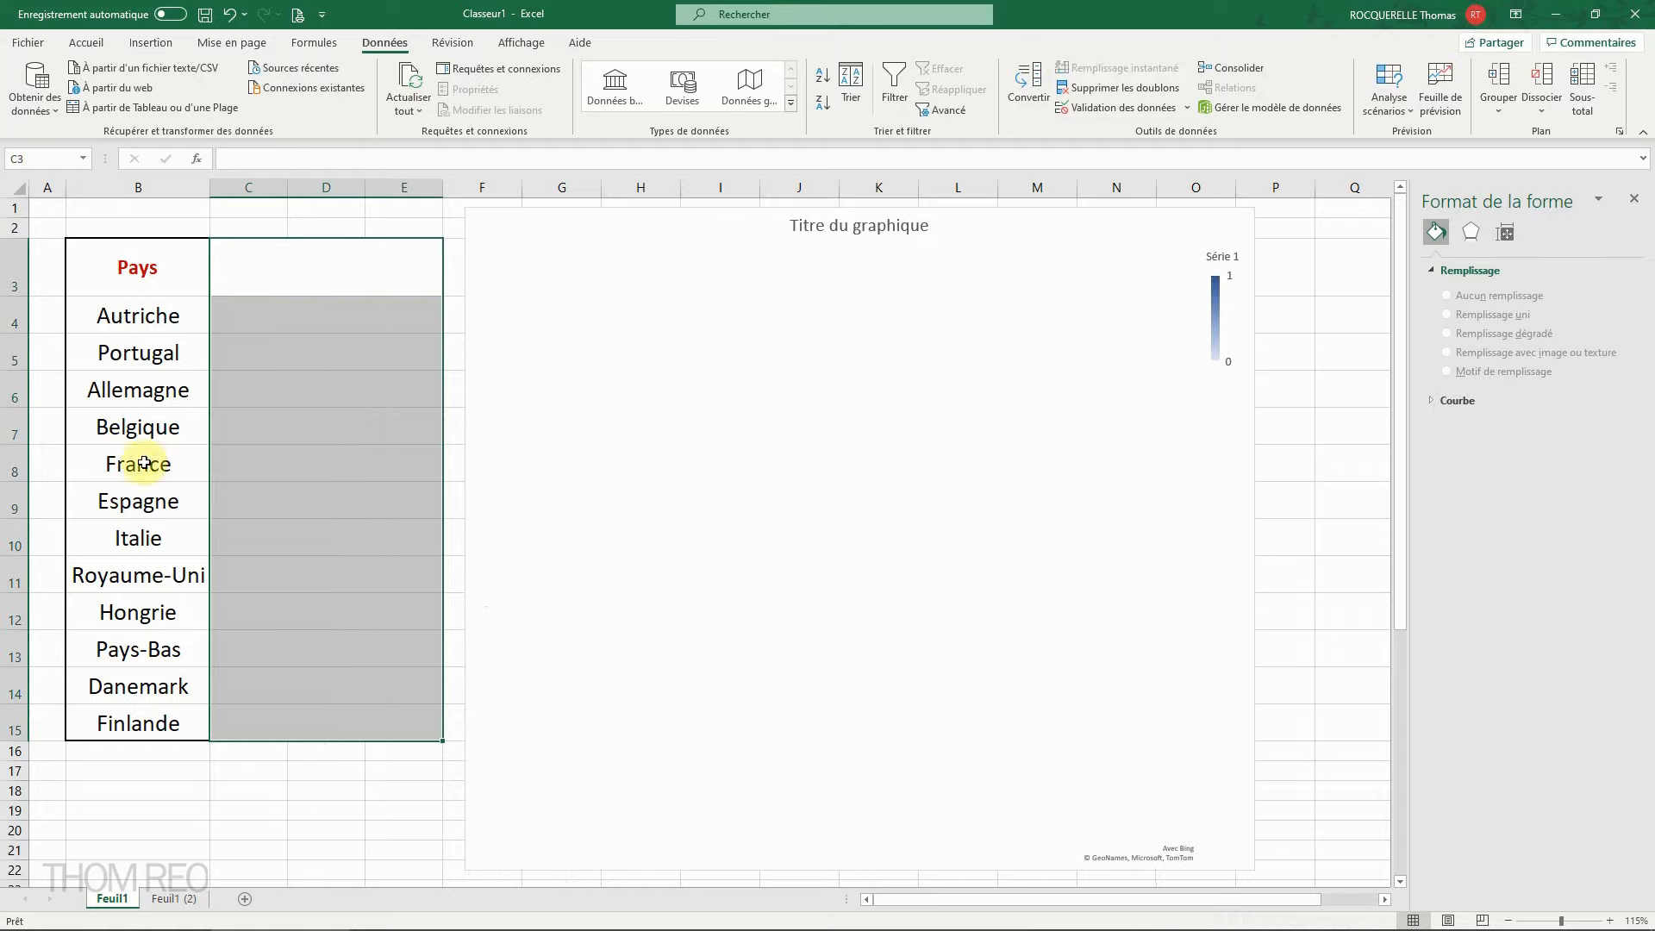
# Step: Convert the countries in B4:B15 to the Geography data type
pyautogui.moveTo(144, 317); pyautogui.dragTo(160, 724)
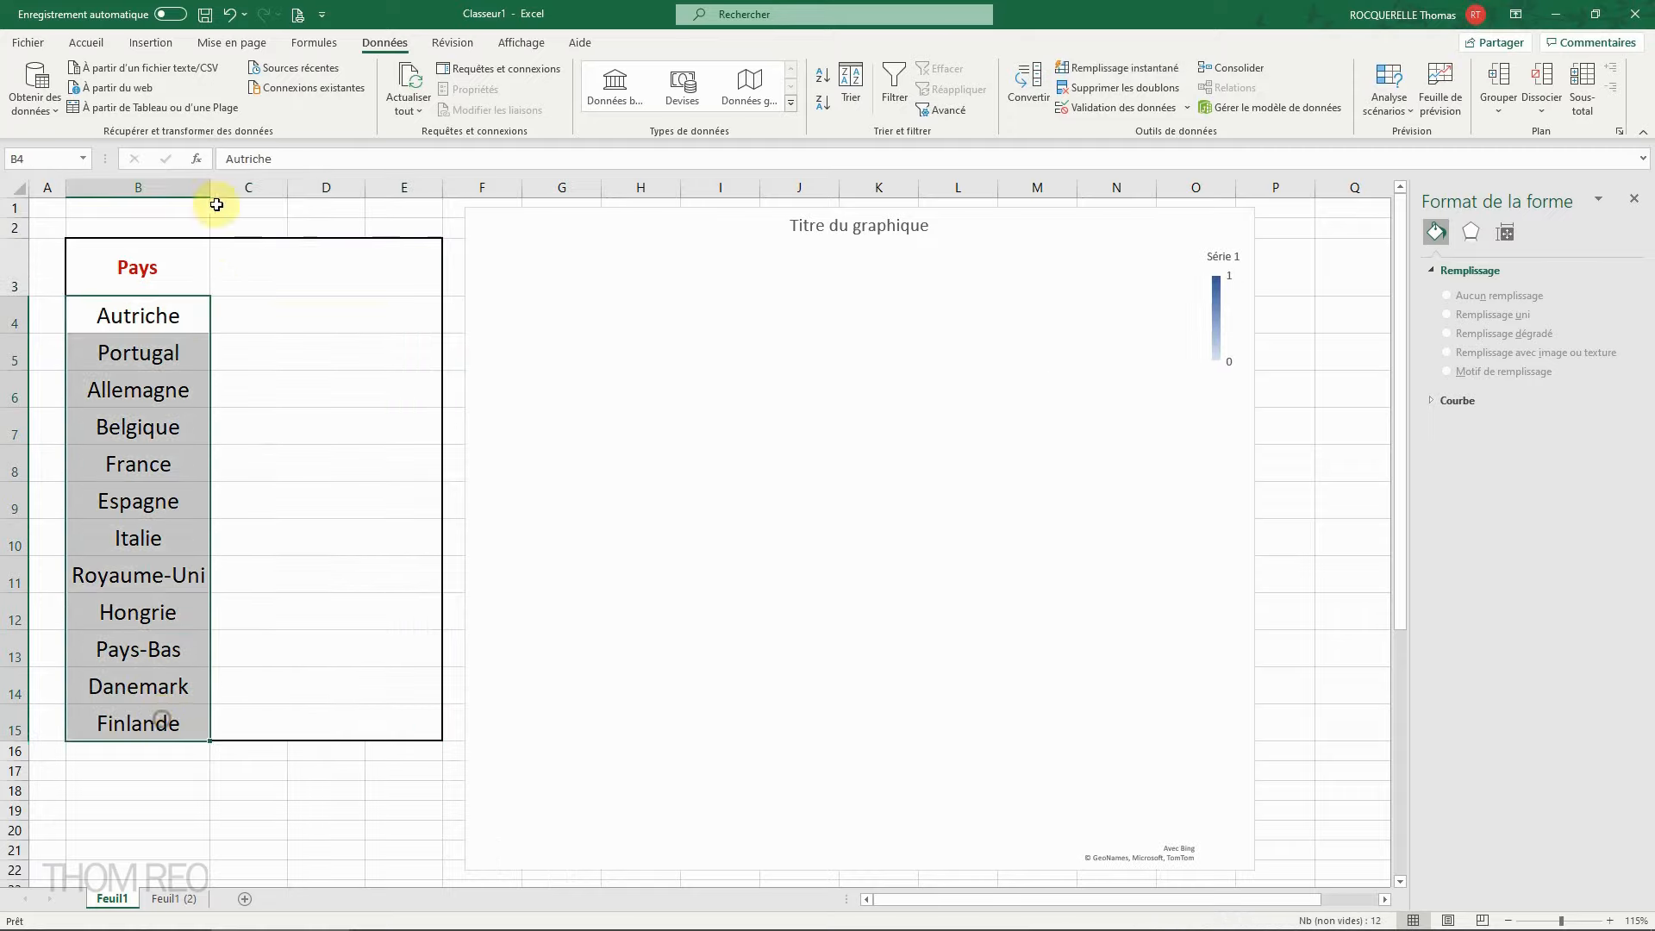
pyautogui.click(743, 86)
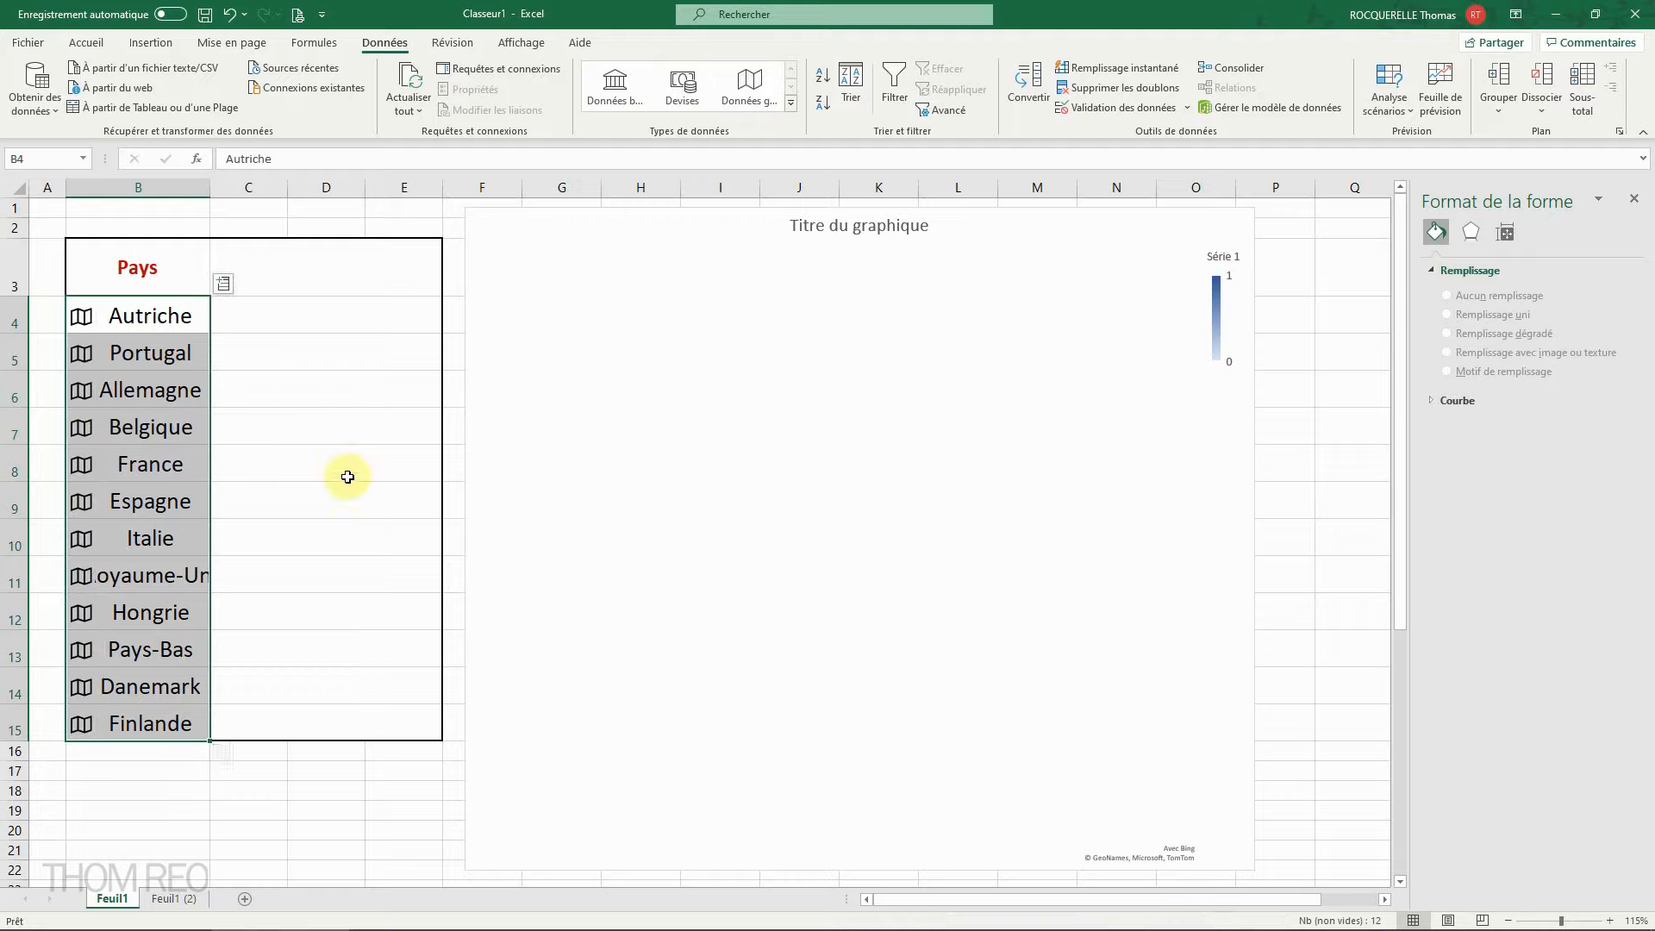
pyautogui.click(82, 515)
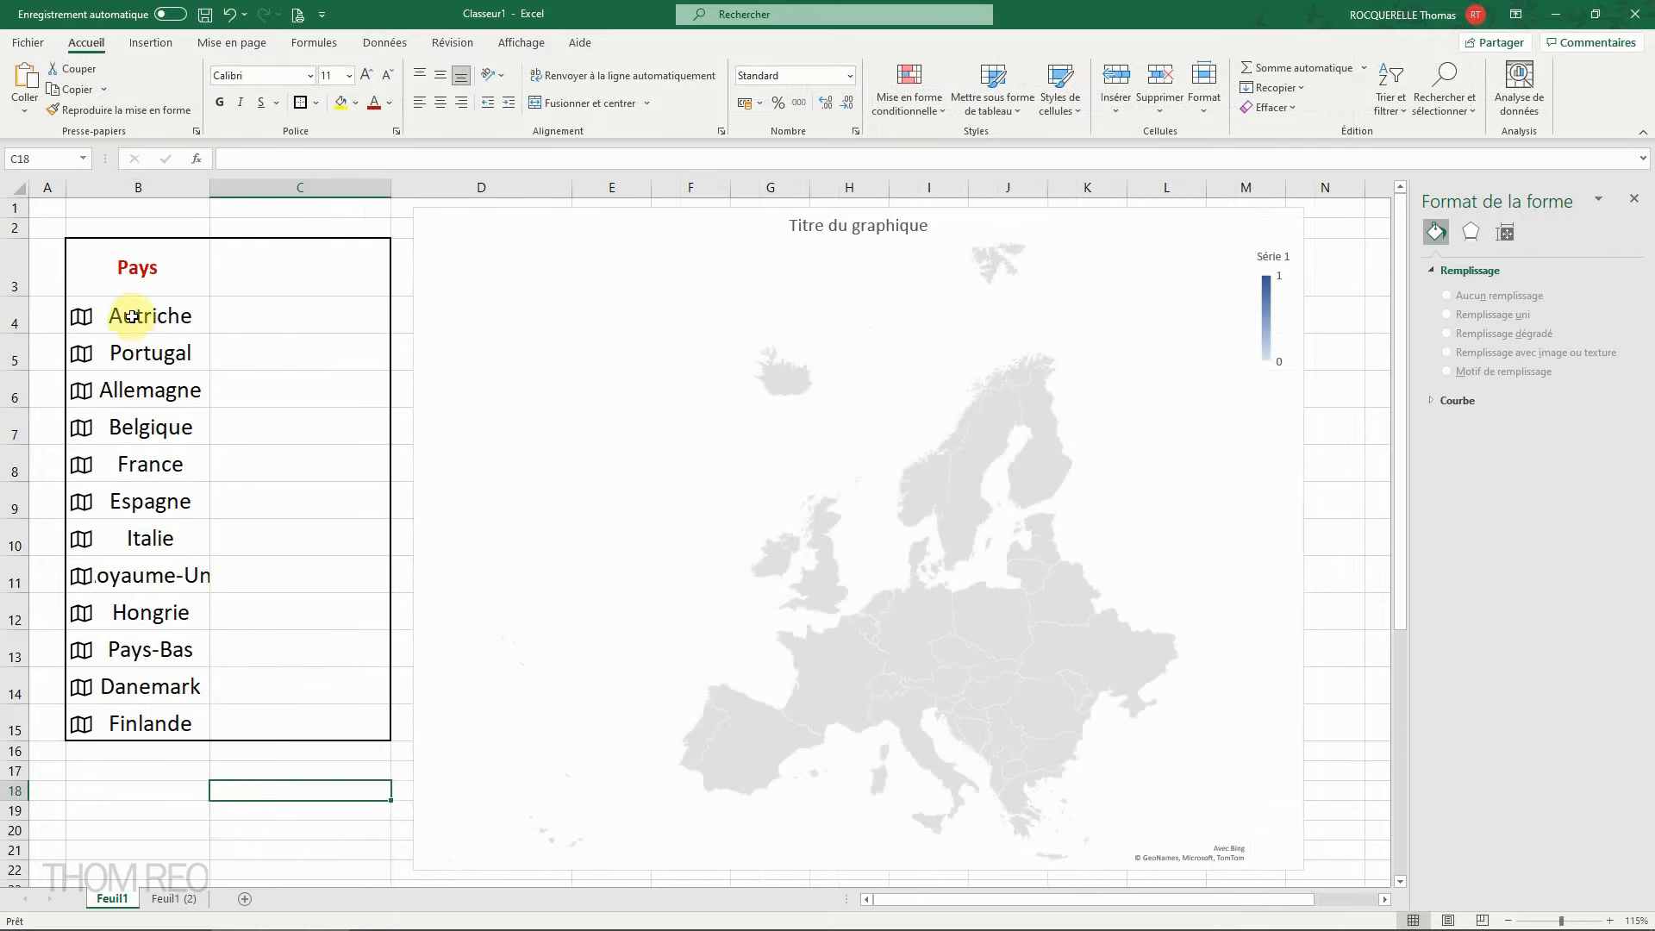
# Step: Extract the Espérance de vie field for the countries in B4:B15 into column C and check Hungary on the map
pyautogui.moveTo(129, 315); pyautogui.dragTo(129, 724)
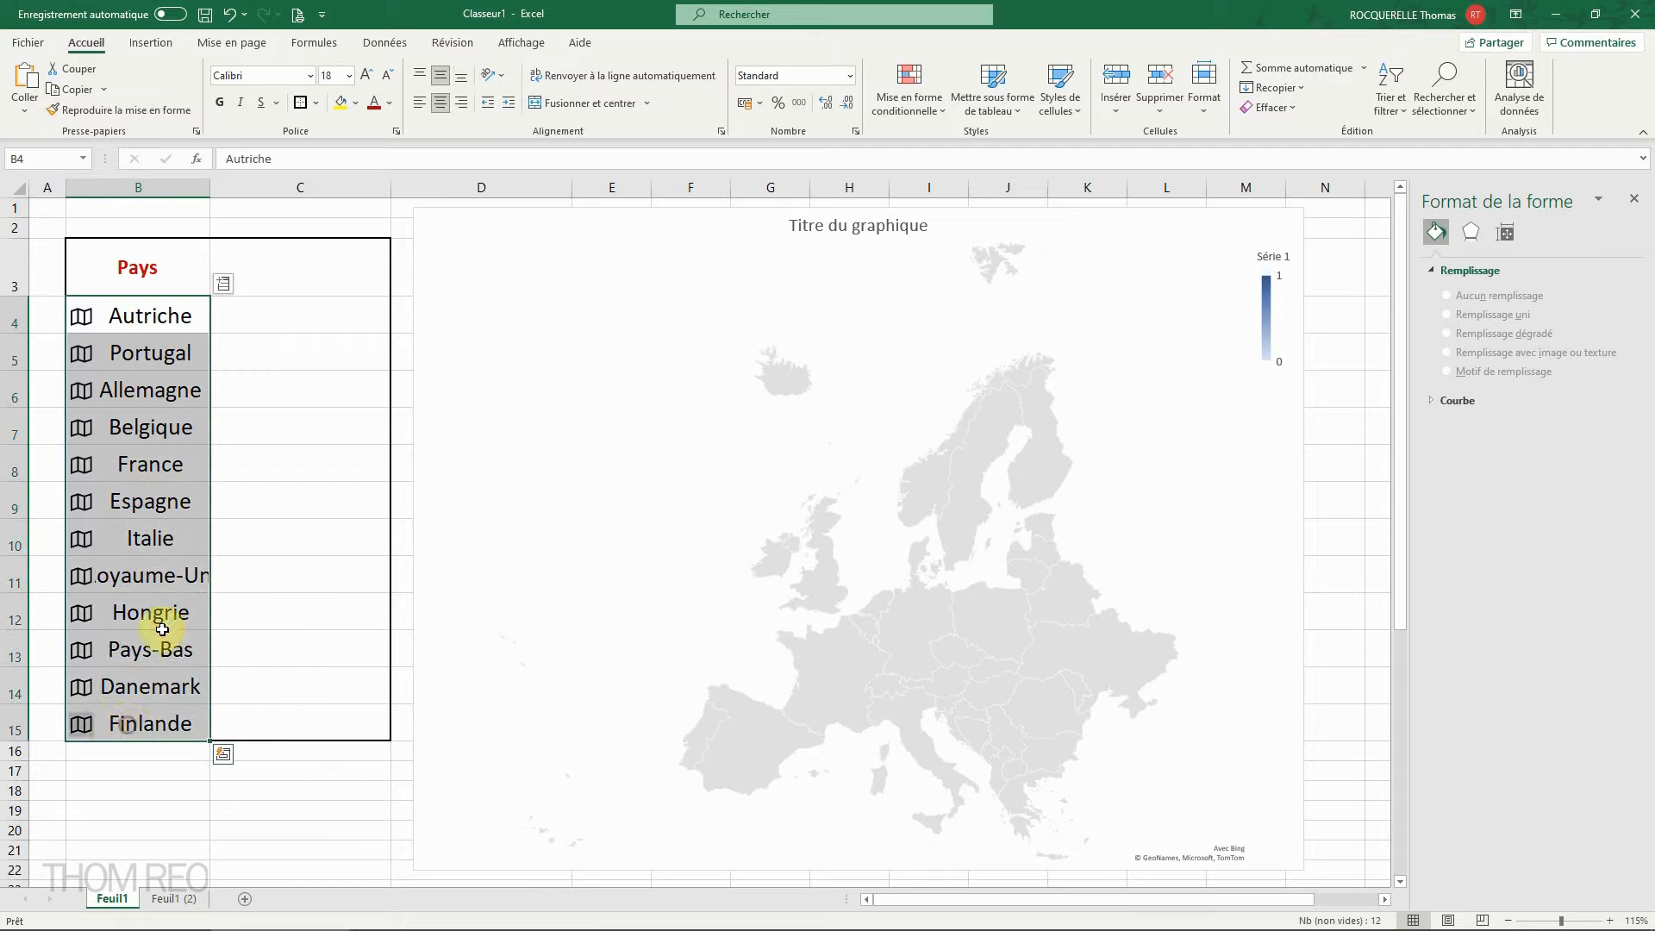
pyautogui.click(226, 285)
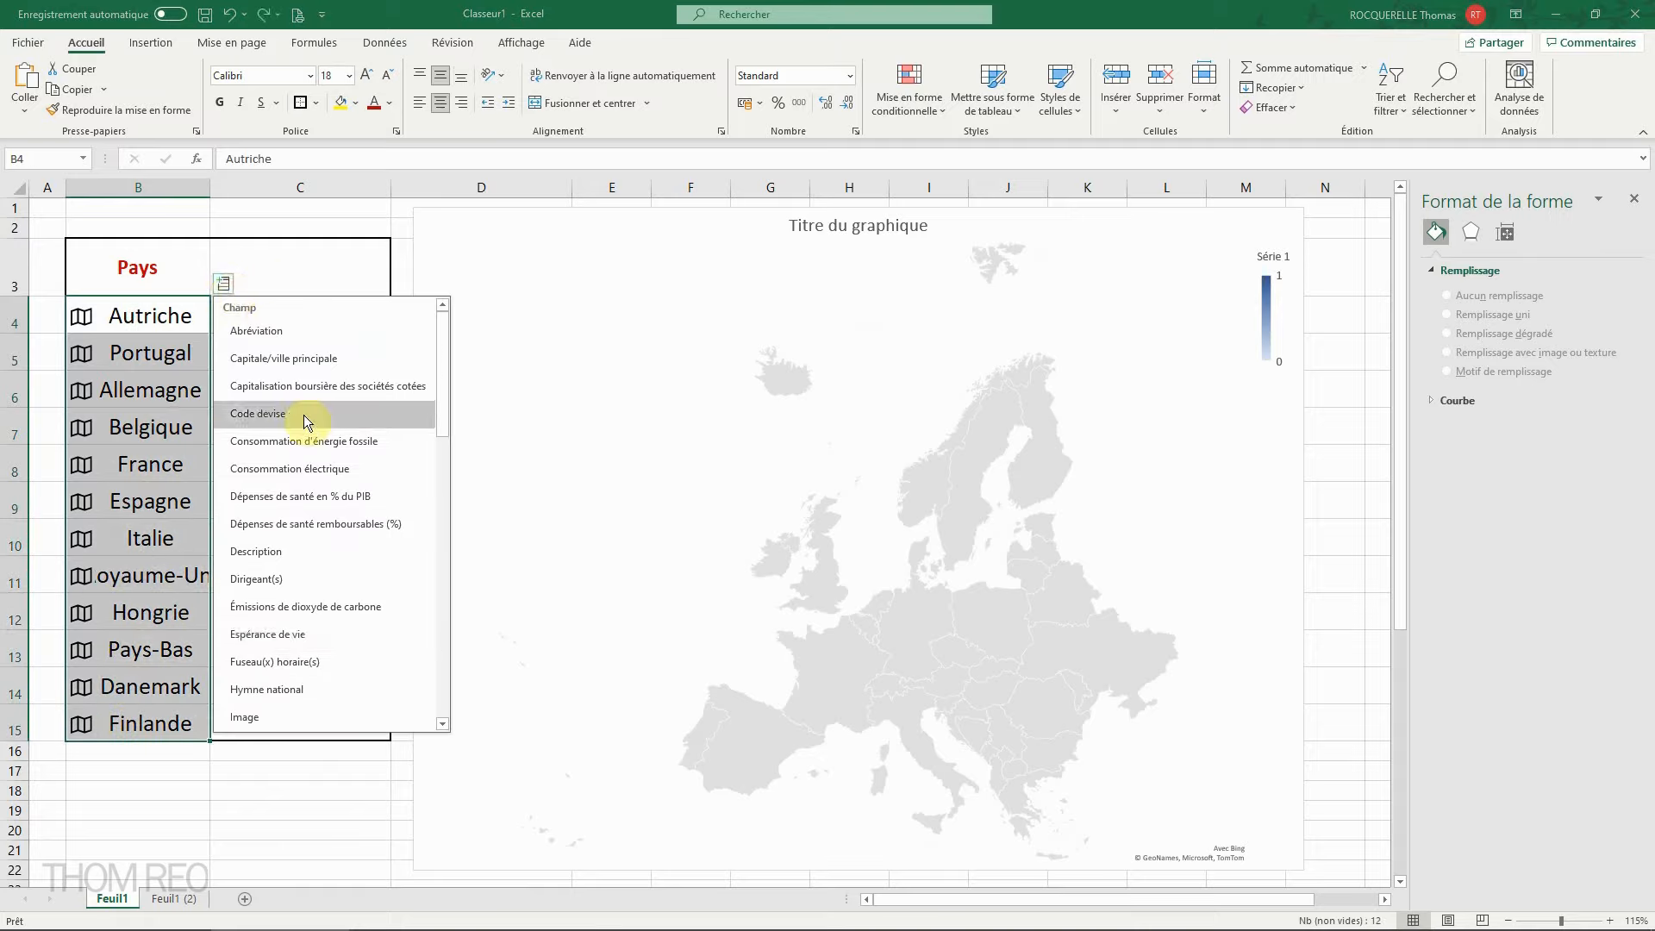
pyautogui.scroll(-3, 312, 474)
pyautogui.scroll(-6, 312, 474)
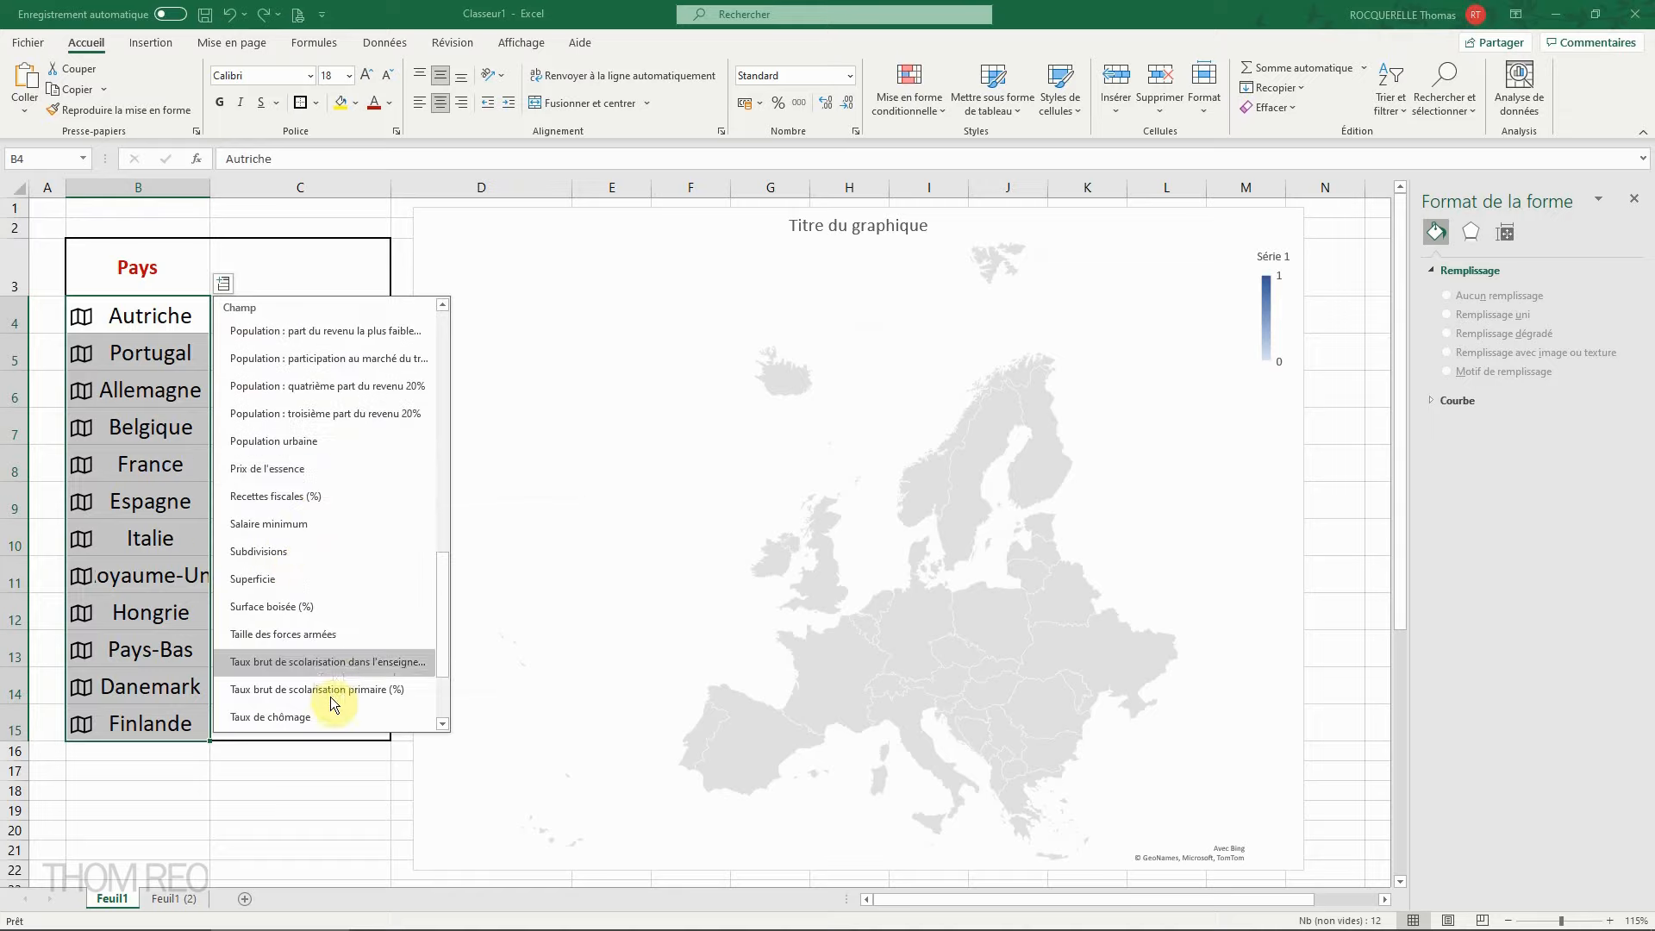
pyautogui.scroll(3, 319, 620)
pyautogui.scroll(3, 319, 619)
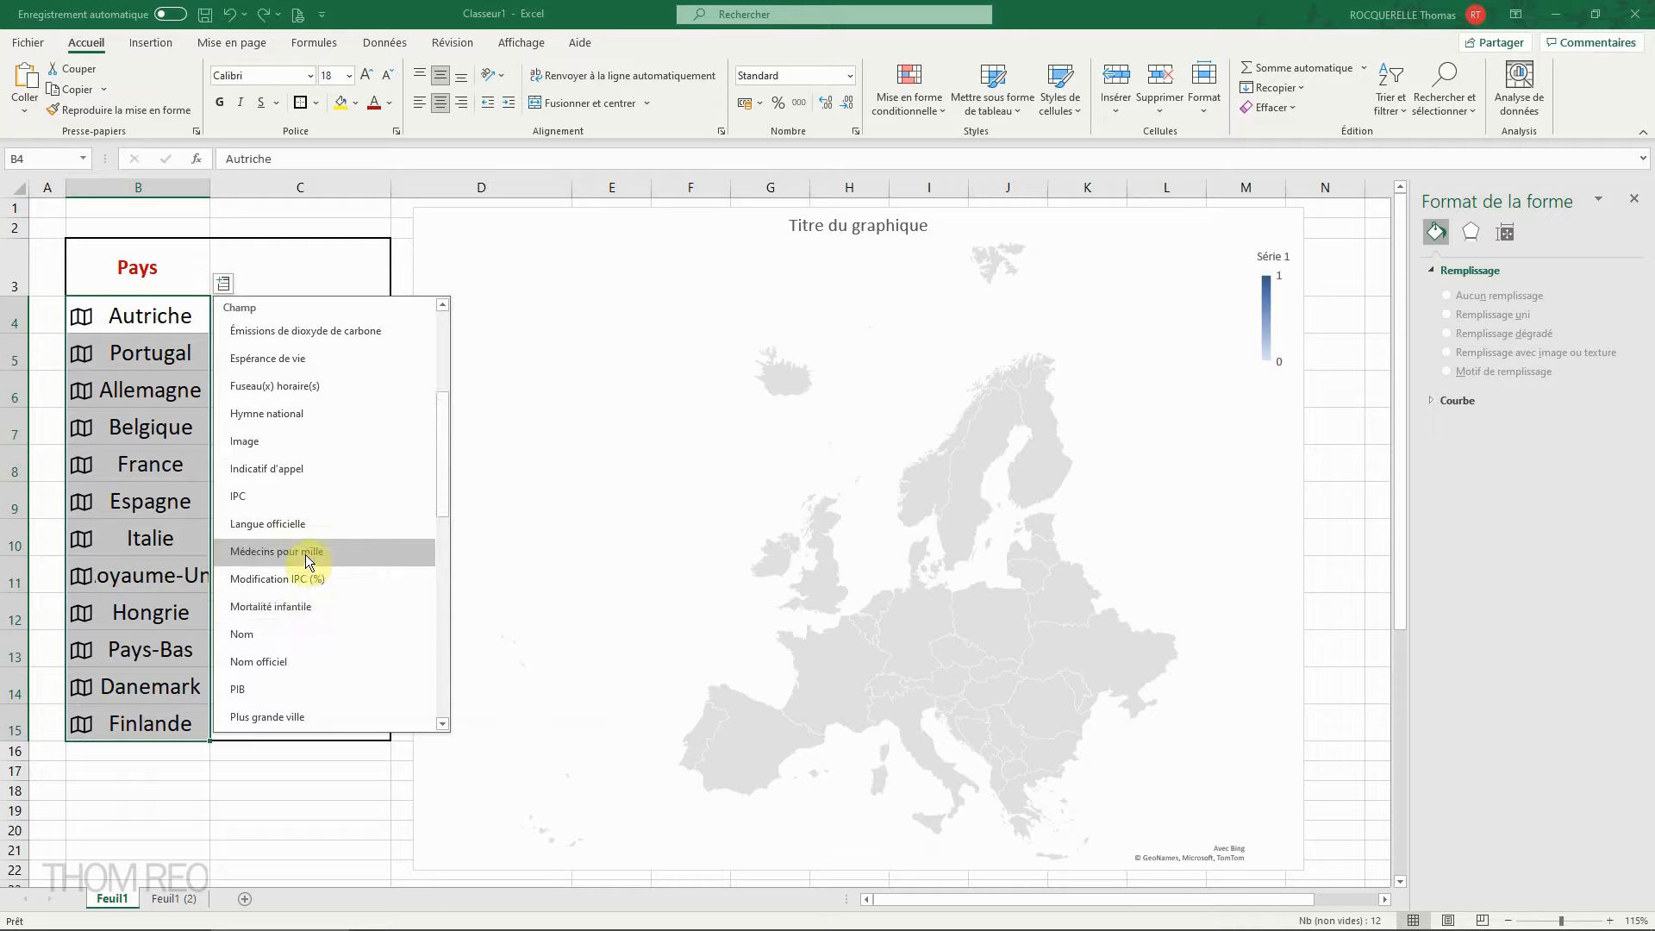
pyautogui.click(263, 358)
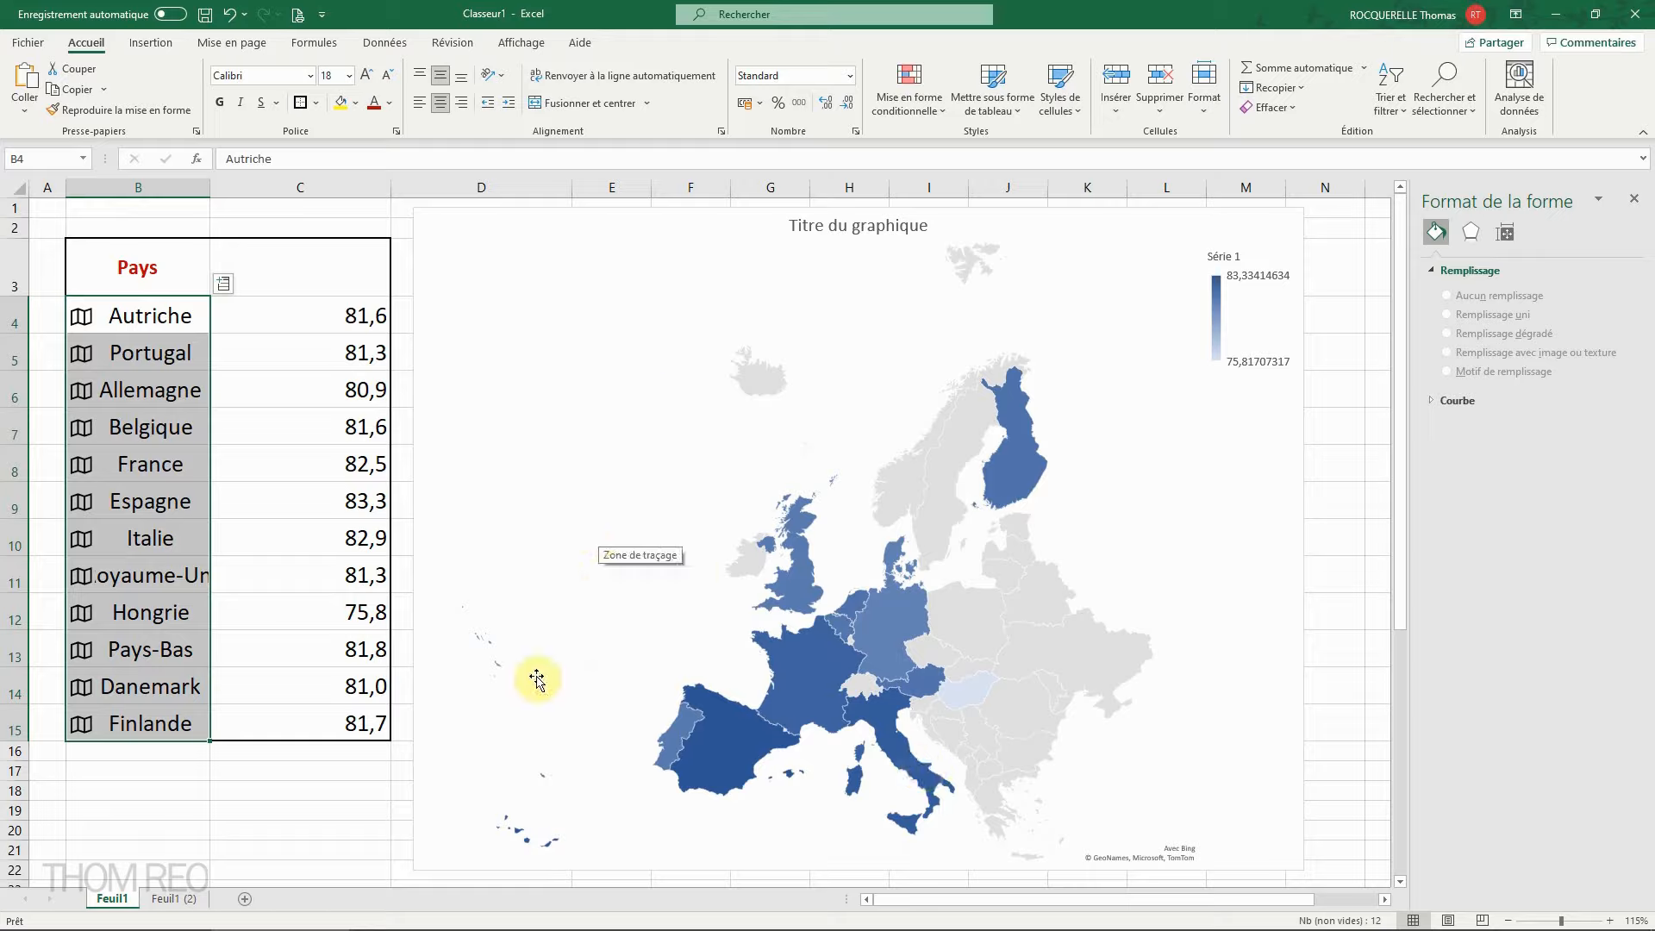
pyautogui.moveTo(966, 691)
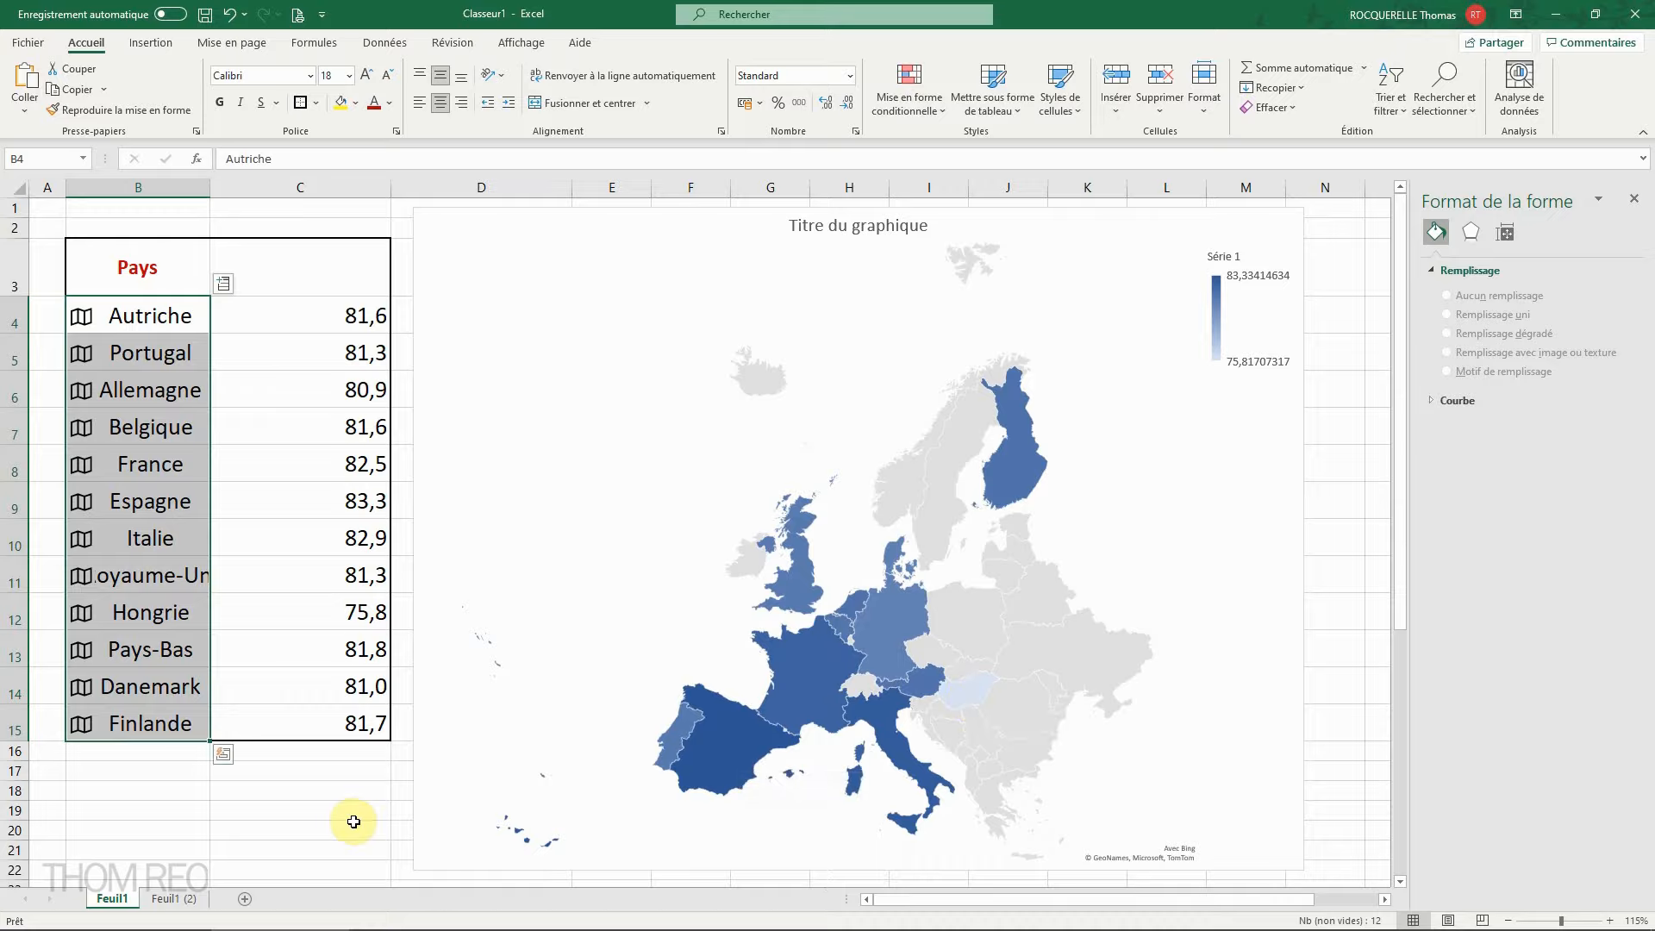
# Step: Undo the life expectancy extraction and extract the Population field for the countries in B4:B15 instead
pyautogui.click(229, 13)
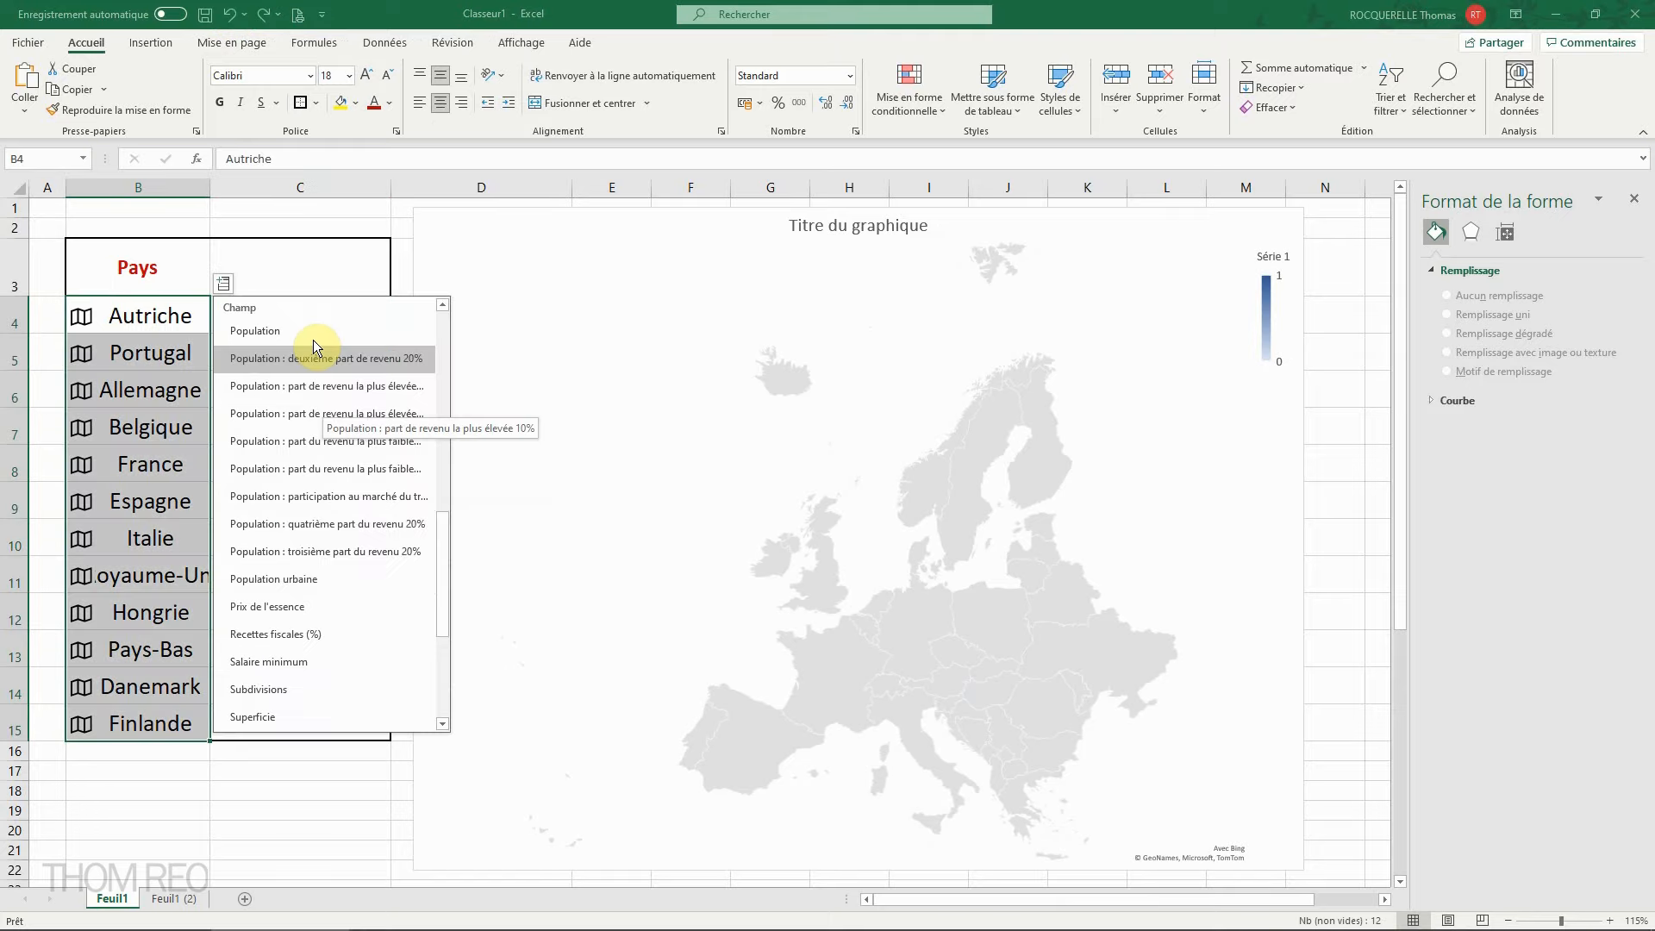
pyautogui.click(313, 335)
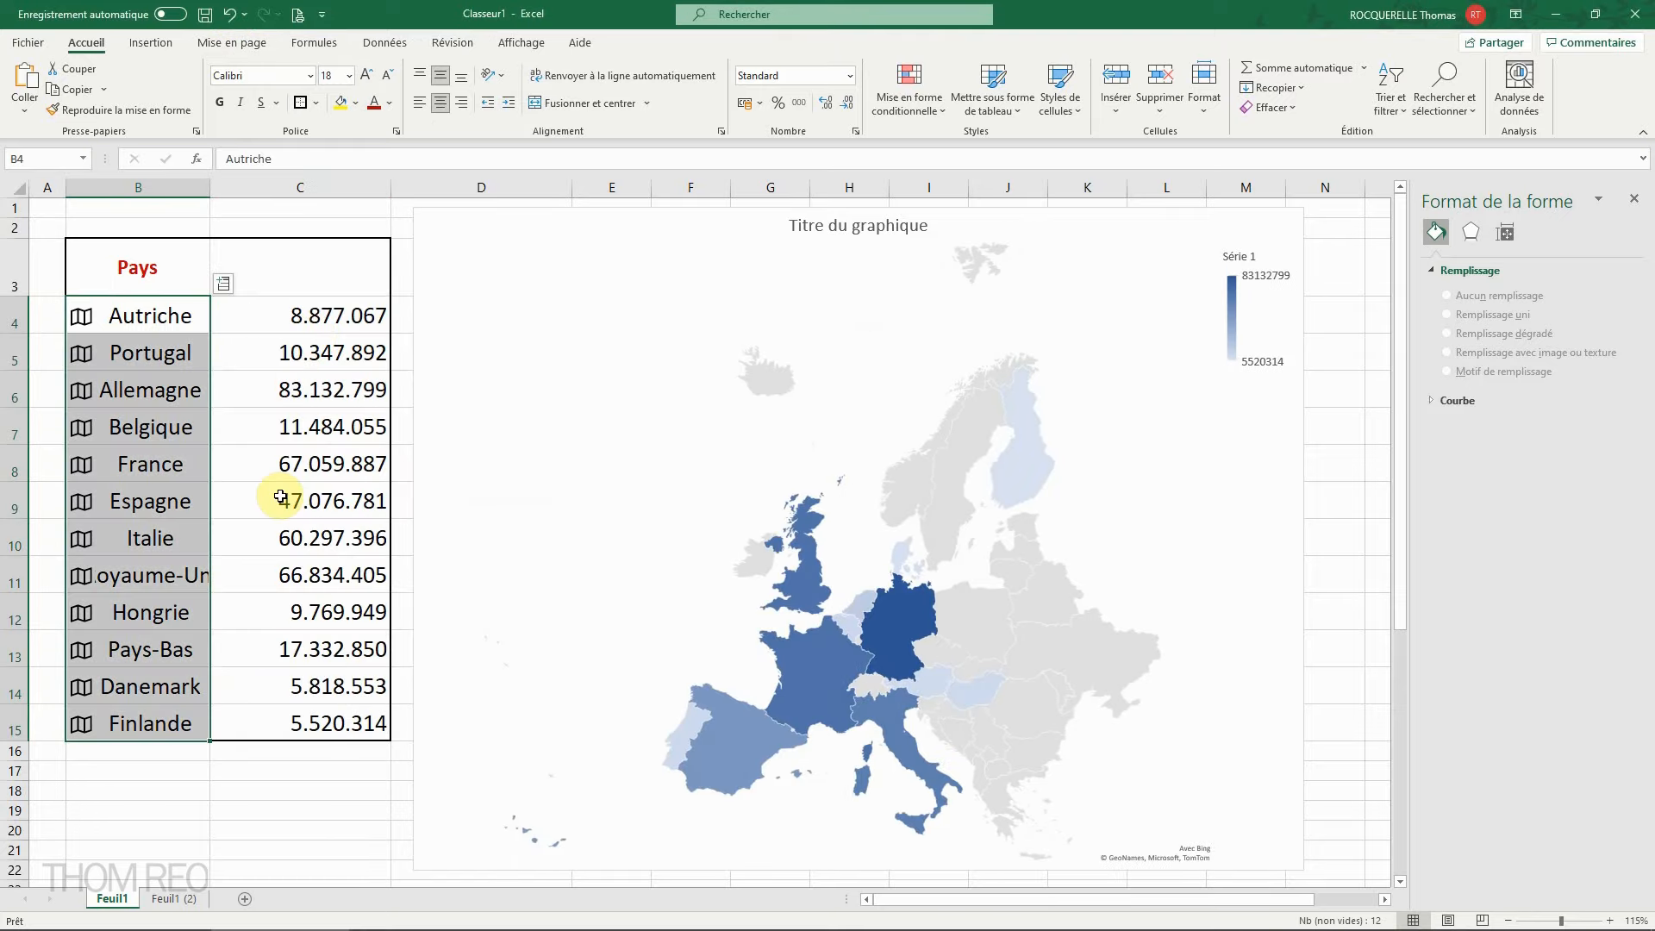